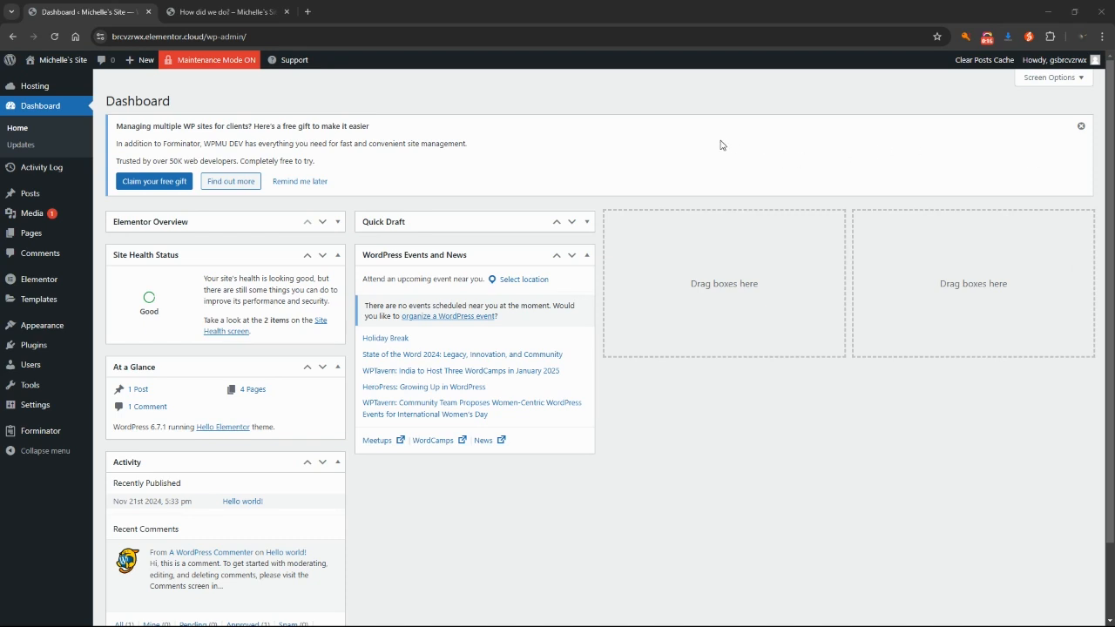
- Search Google for "google my business" in a new tab and sign in to Google Business Profile Manager
{"action": "left_click", "coordinate": [308, 11]}
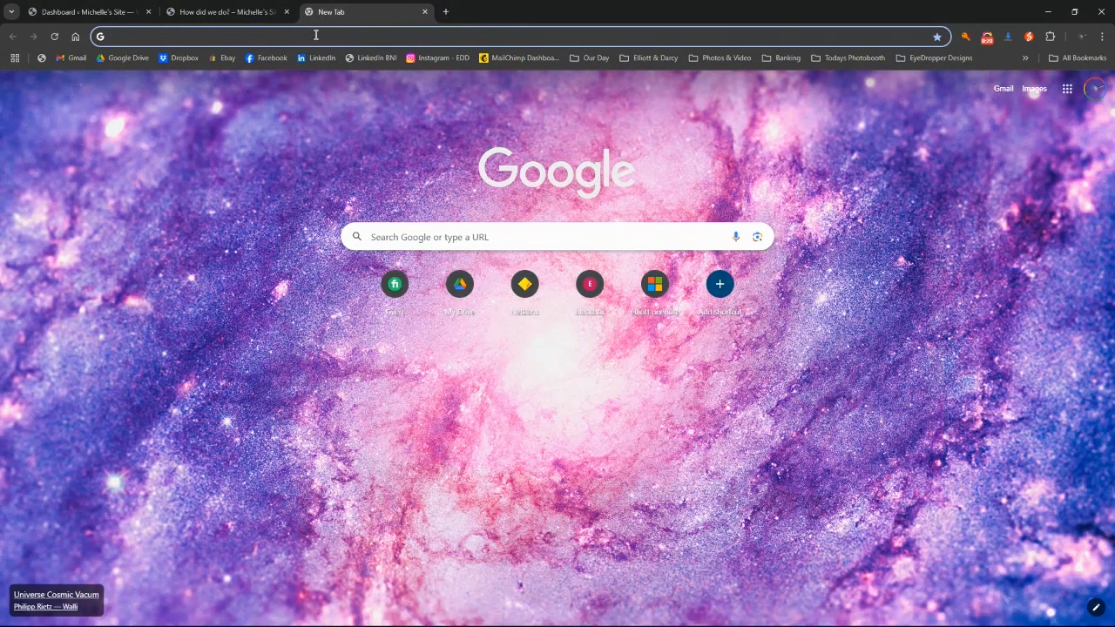
{"action": "type", "text": "G"}
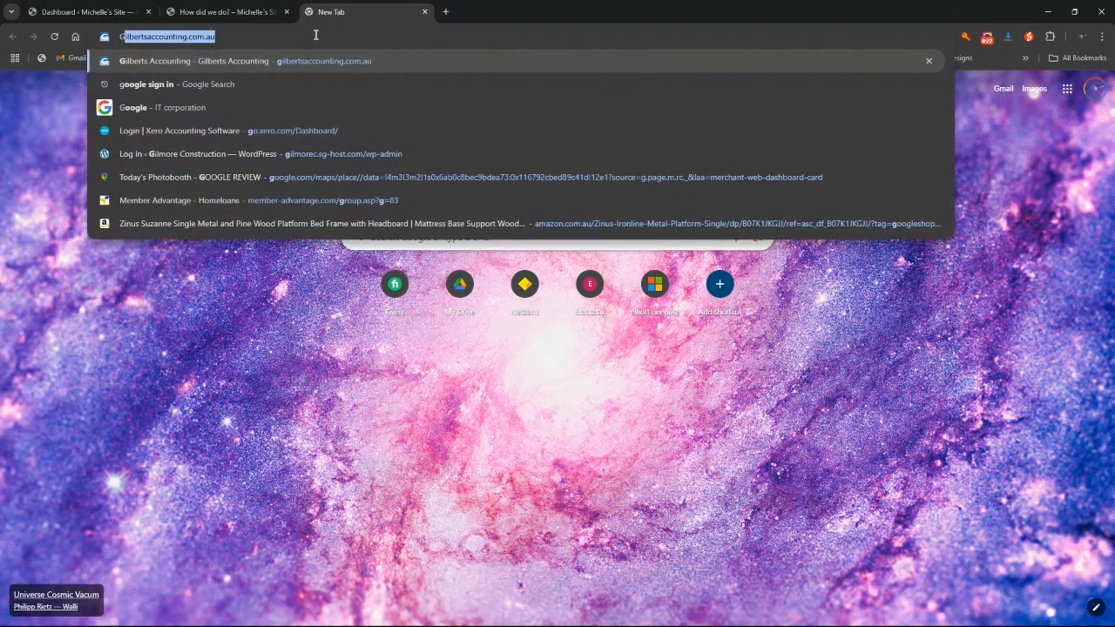
{"action": "type", "text": "oogle my business"}
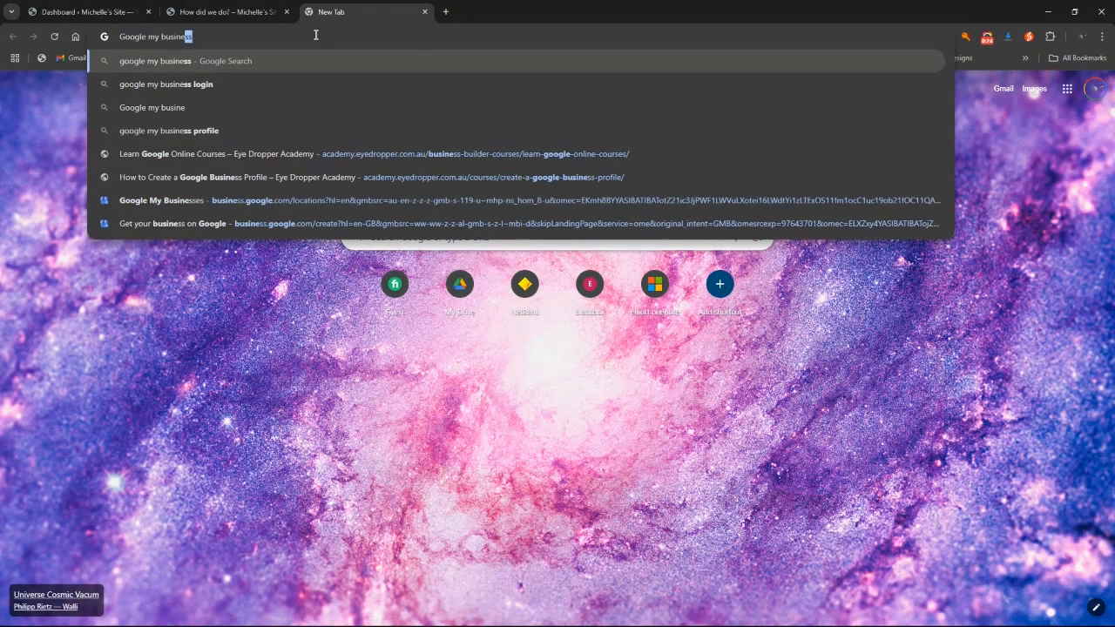
{"action": "key", "text": "Return"}
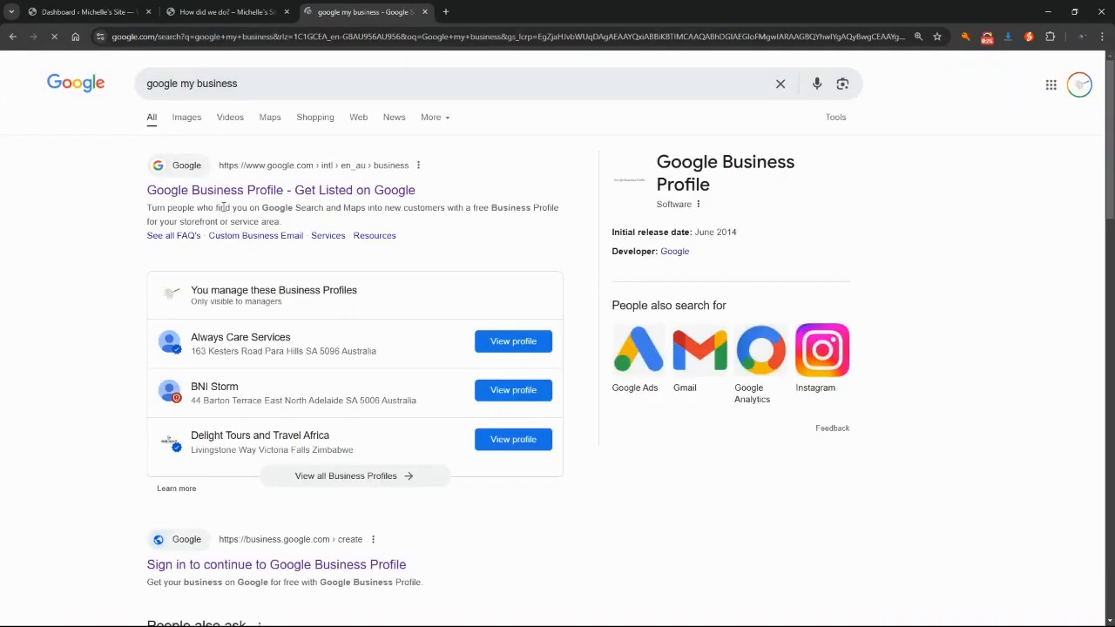
{"action": "left_click", "coordinate": [208, 197]}
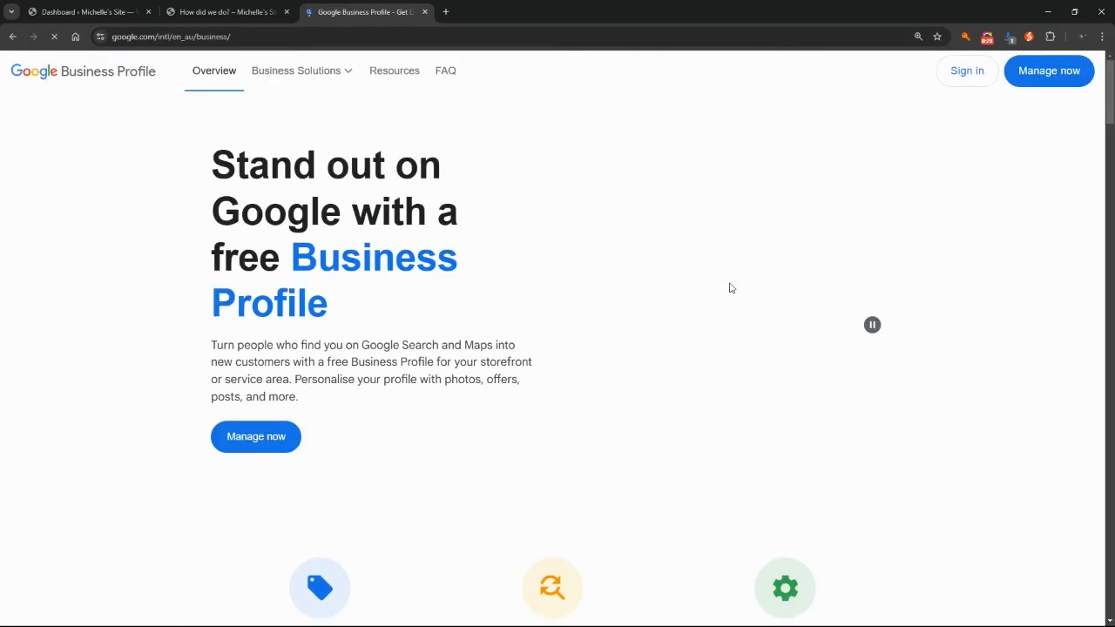
{"action": "left_click", "coordinate": [958, 75]}
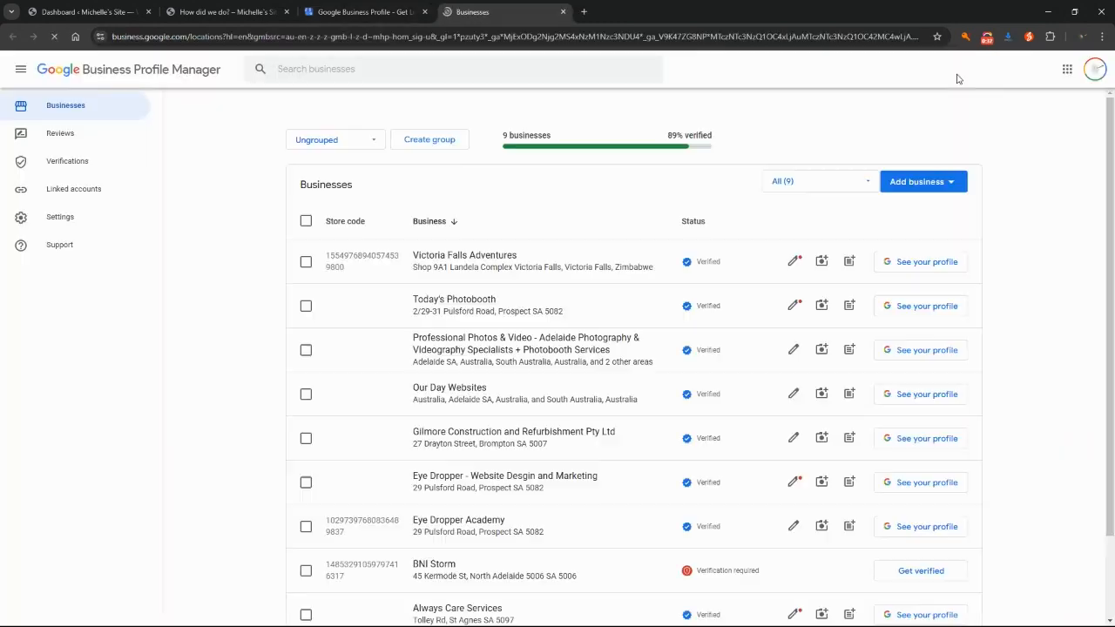
- Open the "Eye Dropper - Website Desgin and Marketing" business profile and copy its customer review link
{"action": "scroll", "coordinate": [788, 201], "scroll_direction": "down", "scroll_amount": 2}
{"action": "scroll", "coordinate": [728, 280], "scroll_direction": "up", "scroll_amount": 2}
{"action": "left_click", "coordinate": [490, 482]}
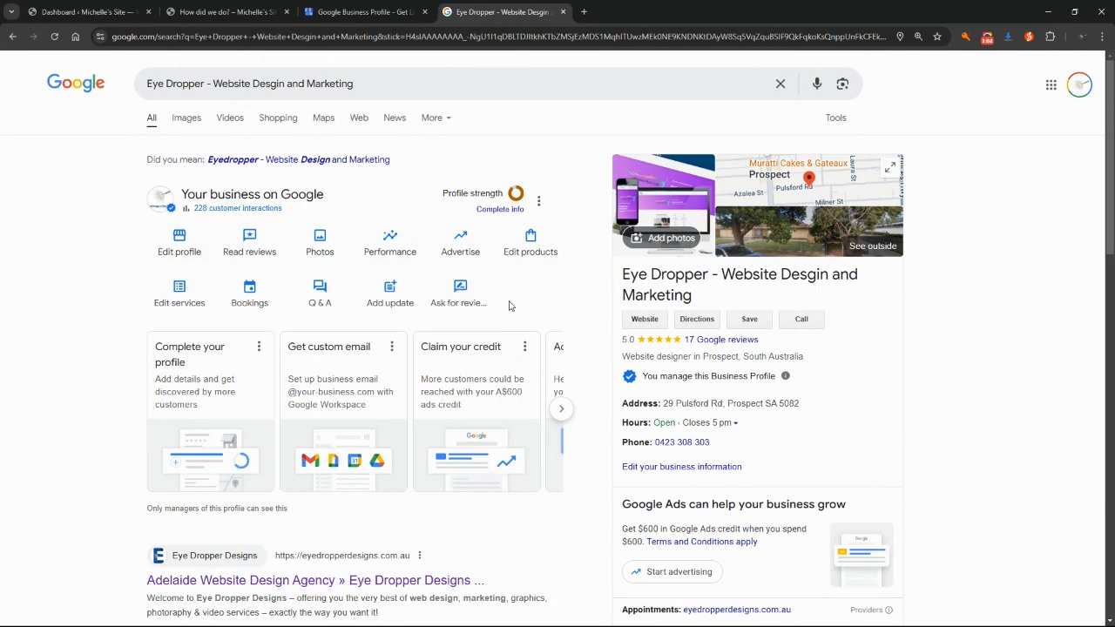
{"action": "left_click", "coordinate": [460, 300]}
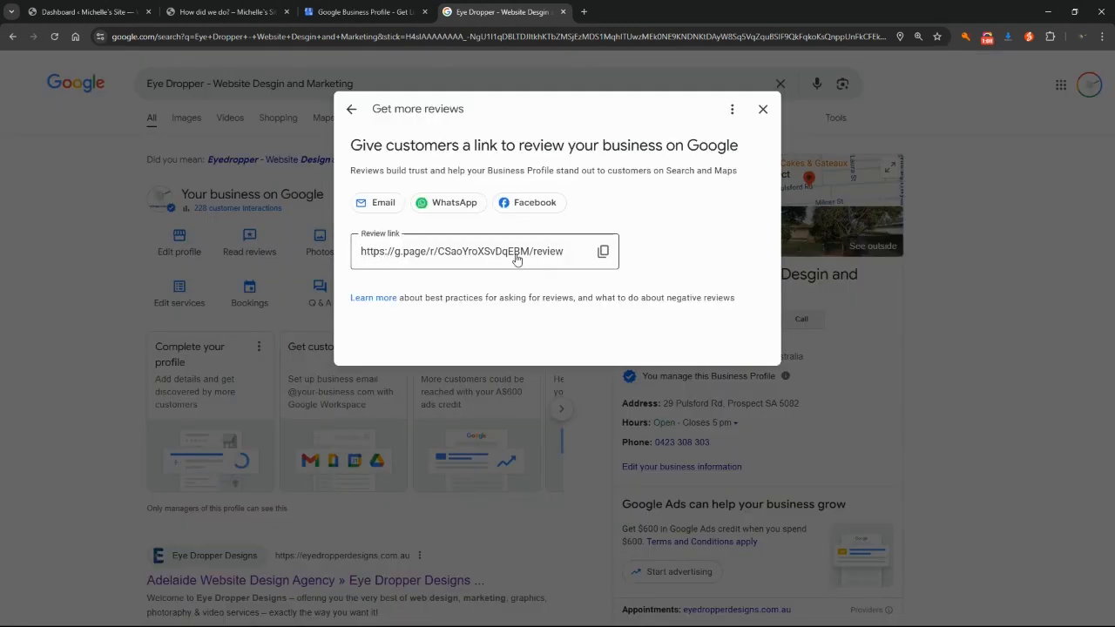
{"action": "left_click", "coordinate": [604, 255]}
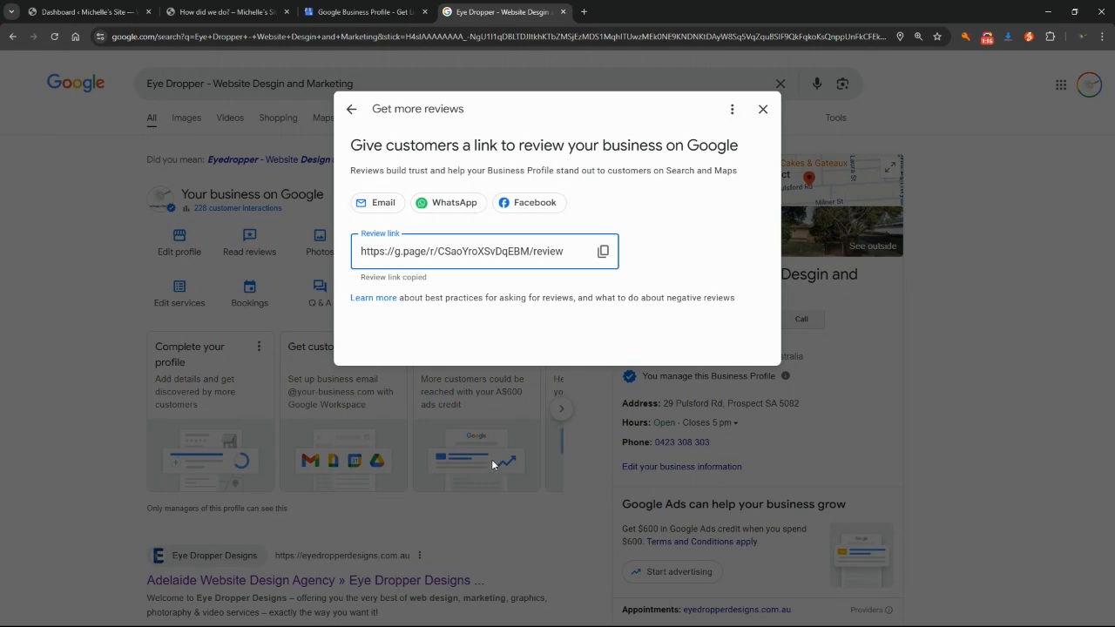
- Load the copied review link in a new browser tab to check the page customers reach
{"action": "left_click", "coordinate": [585, 12]}
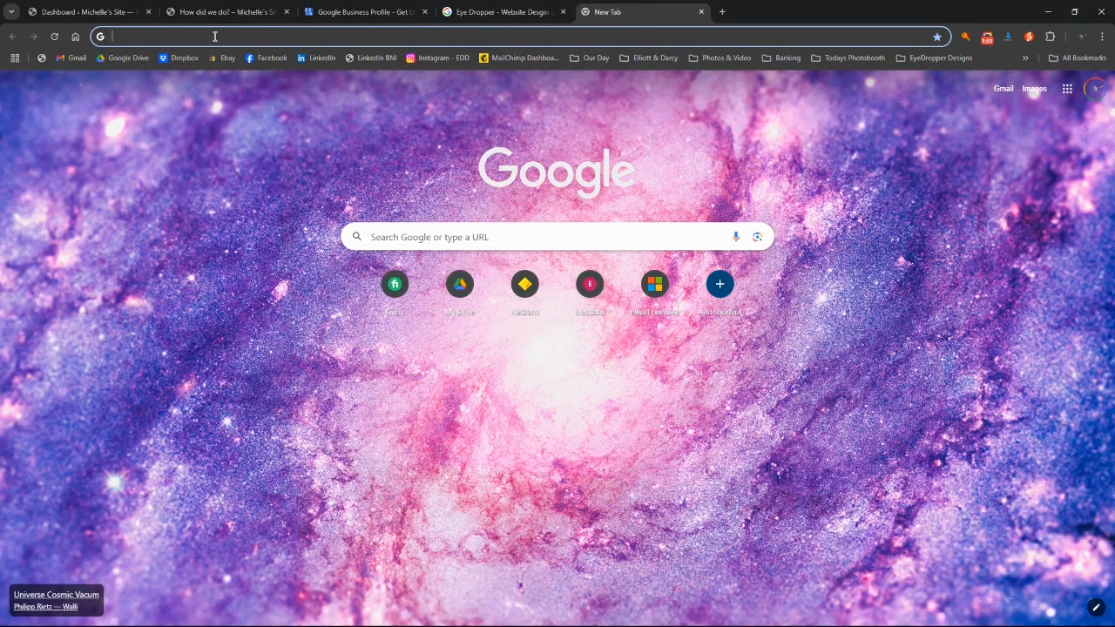
{"action": "left_click", "coordinate": [150, 36]}
{"action": "left_click", "coordinate": [81, 164]}
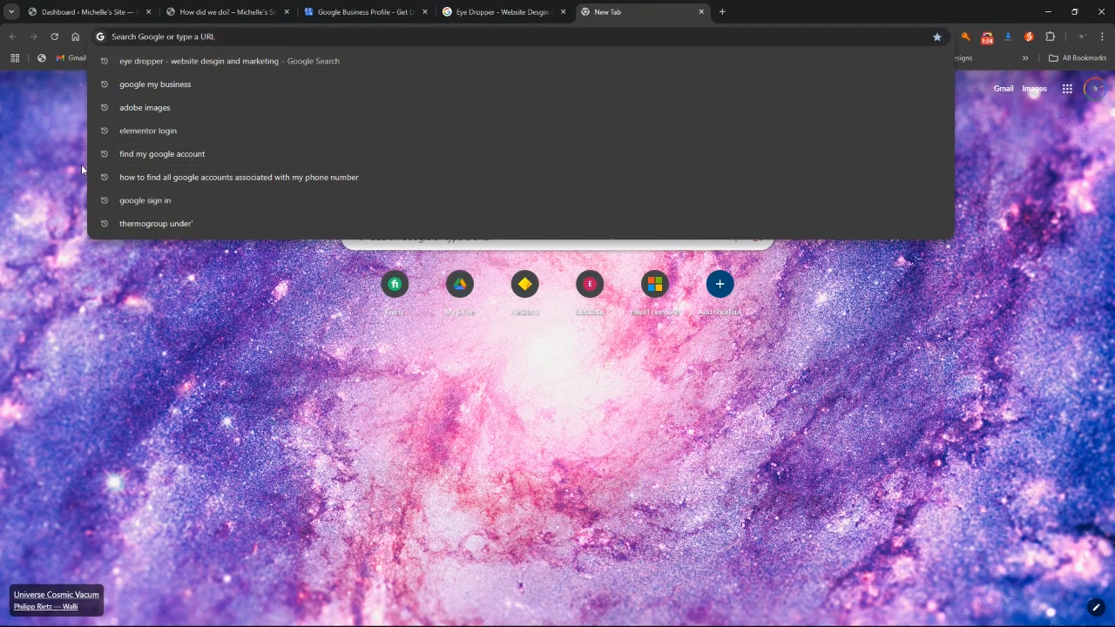
{"action": "left_click", "coordinate": [143, 40]}
{"action": "key", "text": "ctrl+v"}
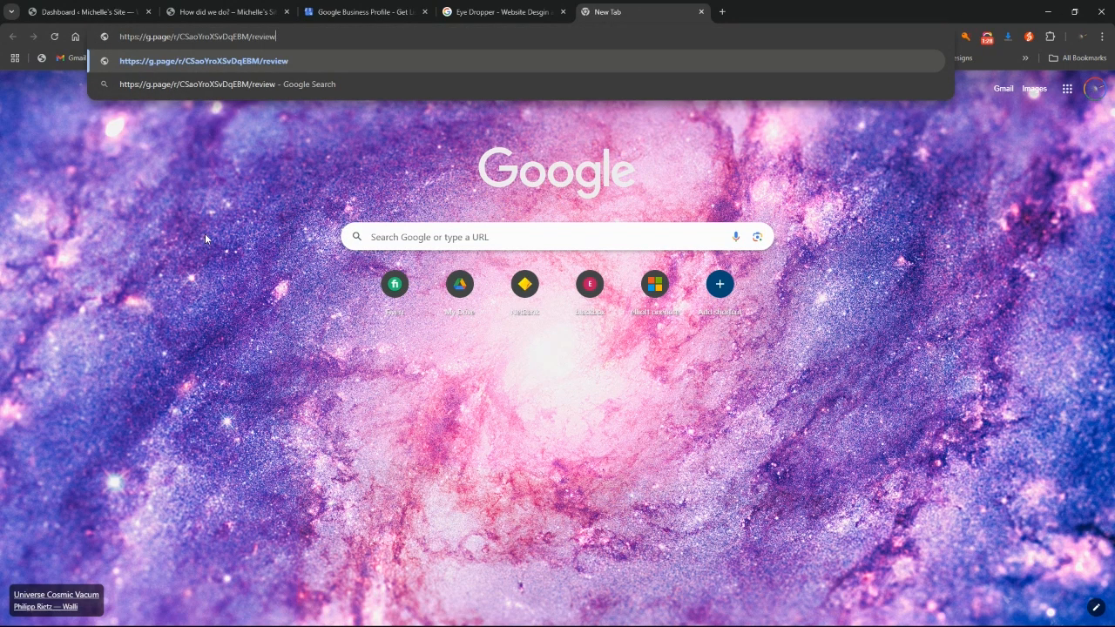
{"action": "key", "text": "Return"}
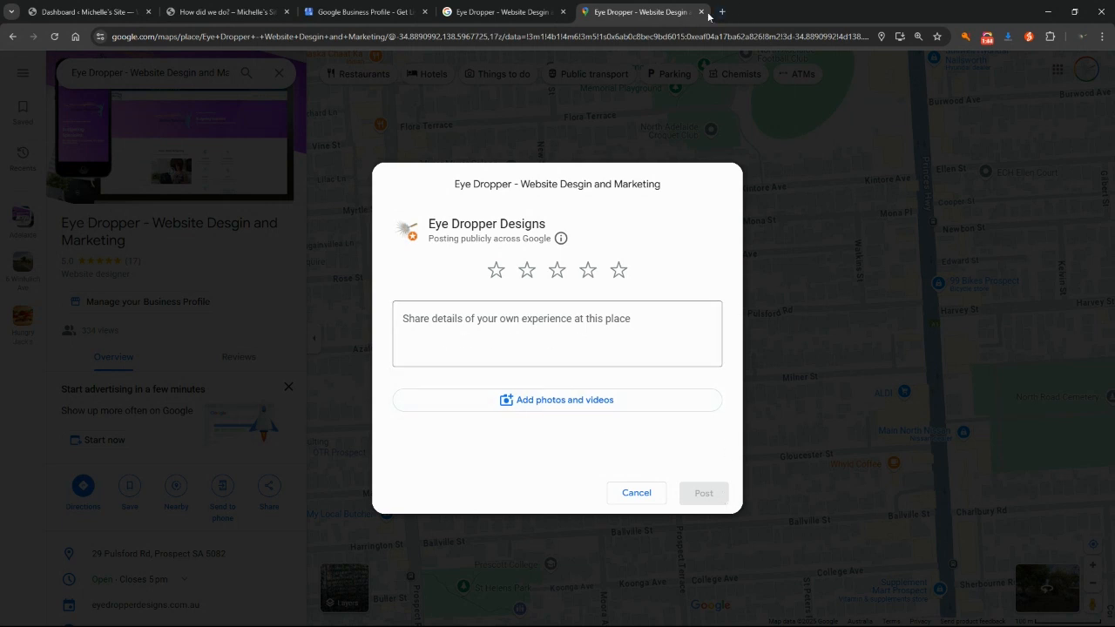
- Return to the WordPress dashboard and open the Behavior settings of the Forminator form "How did we do?"
{"action": "left_click", "coordinate": [69, 12]}
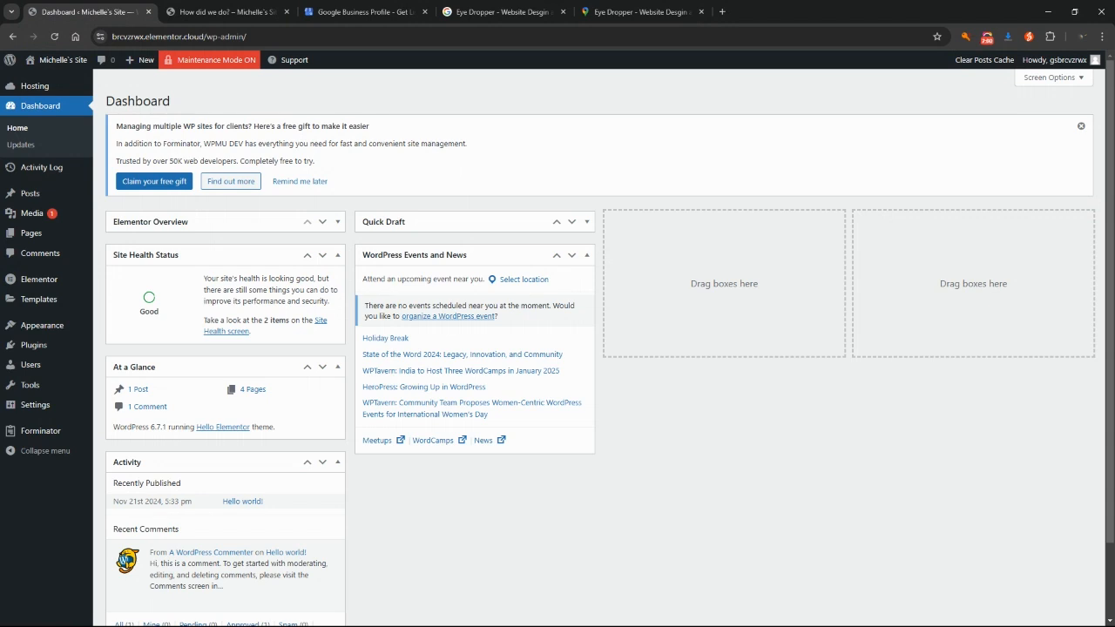
{"action": "mouse_move", "coordinate": [21, 435]}
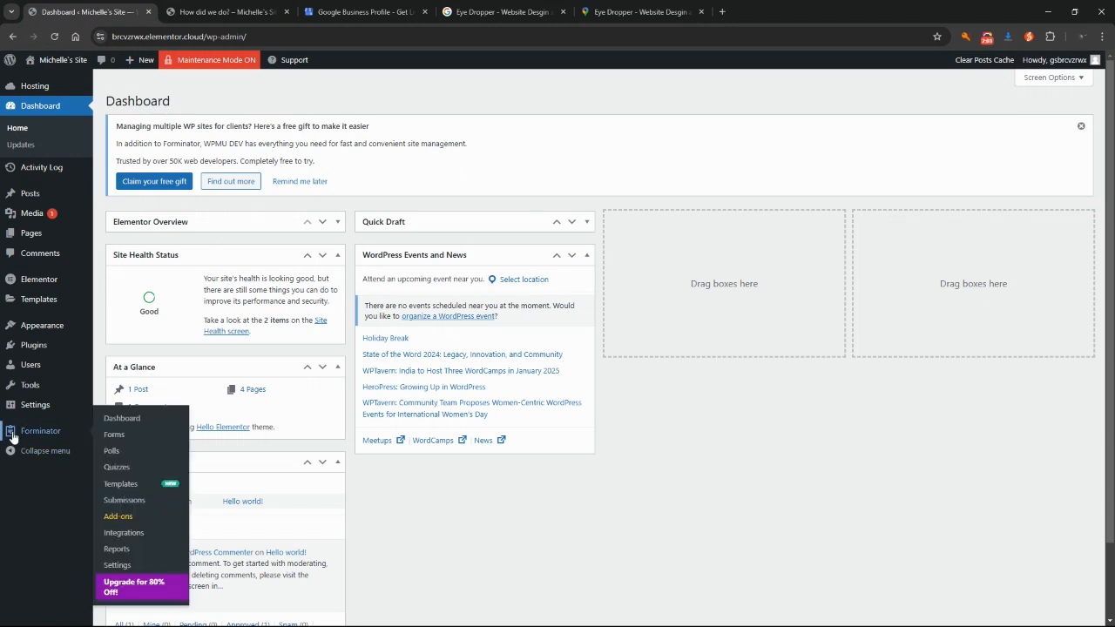
{"action": "left_click", "coordinate": [121, 440]}
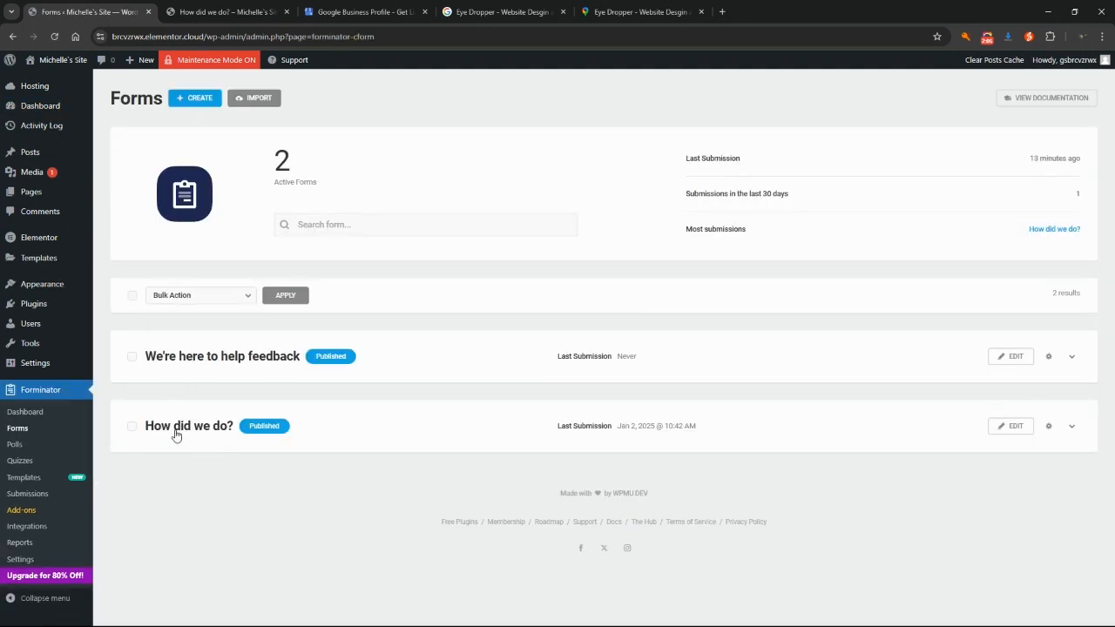
{"action": "left_click", "coordinate": [1012, 431]}
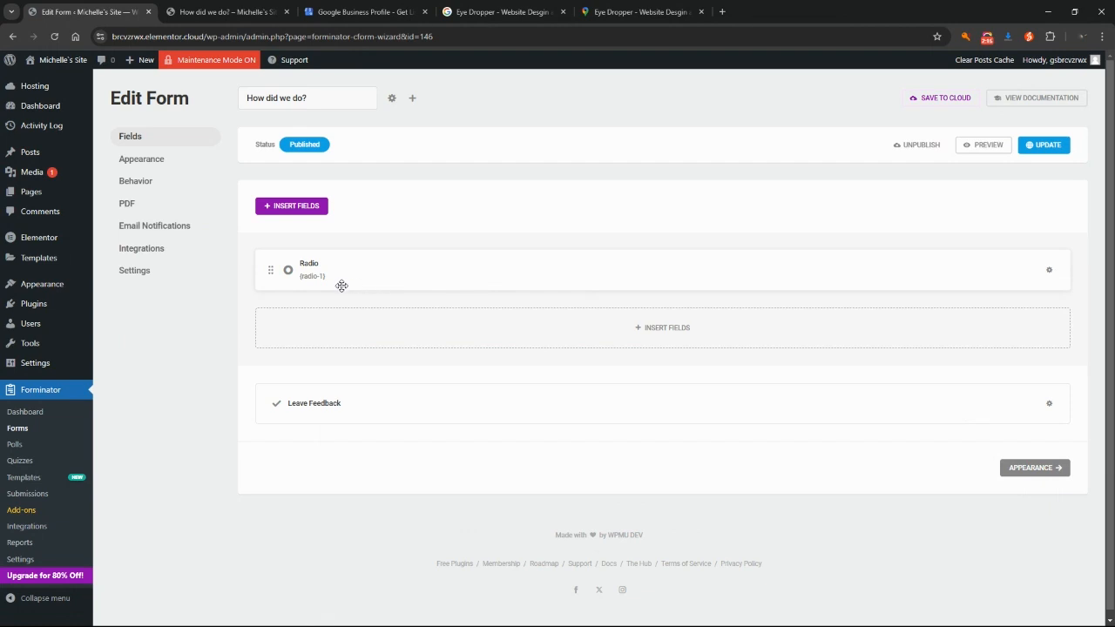
{"action": "left_click", "coordinate": [135, 187]}
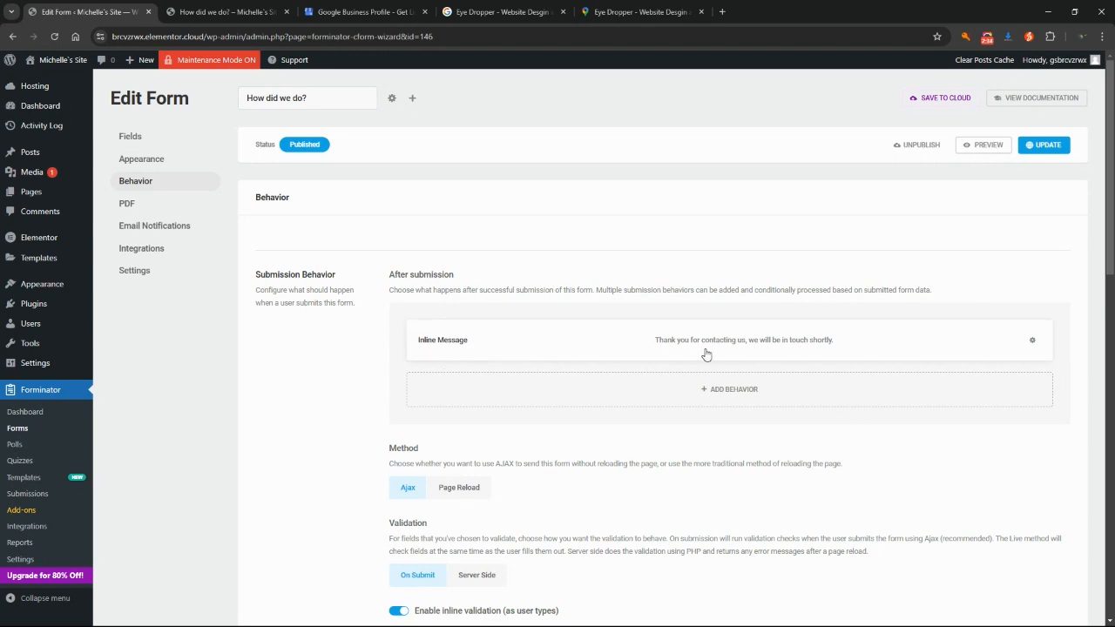
- Add an after-submission behavior that redirects users to the copied Google review link, keeping "Redirect on the same tab"
{"action": "left_click", "coordinate": [716, 393]}
{"action": "left_click", "coordinate": [504, 186]}
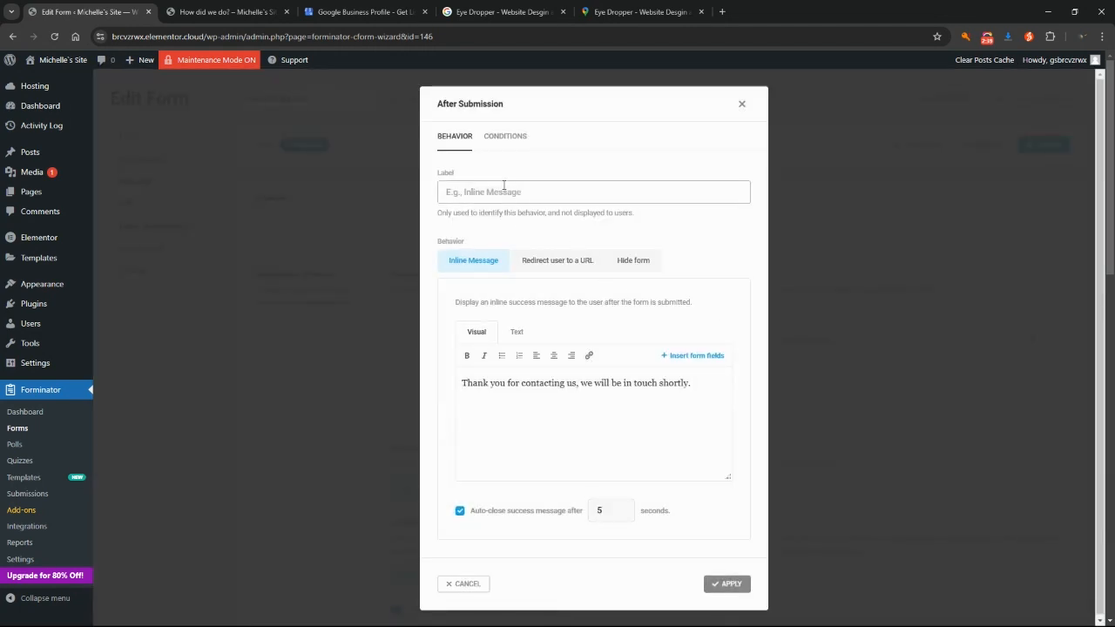
{"action": "left_click", "coordinate": [568, 263]}
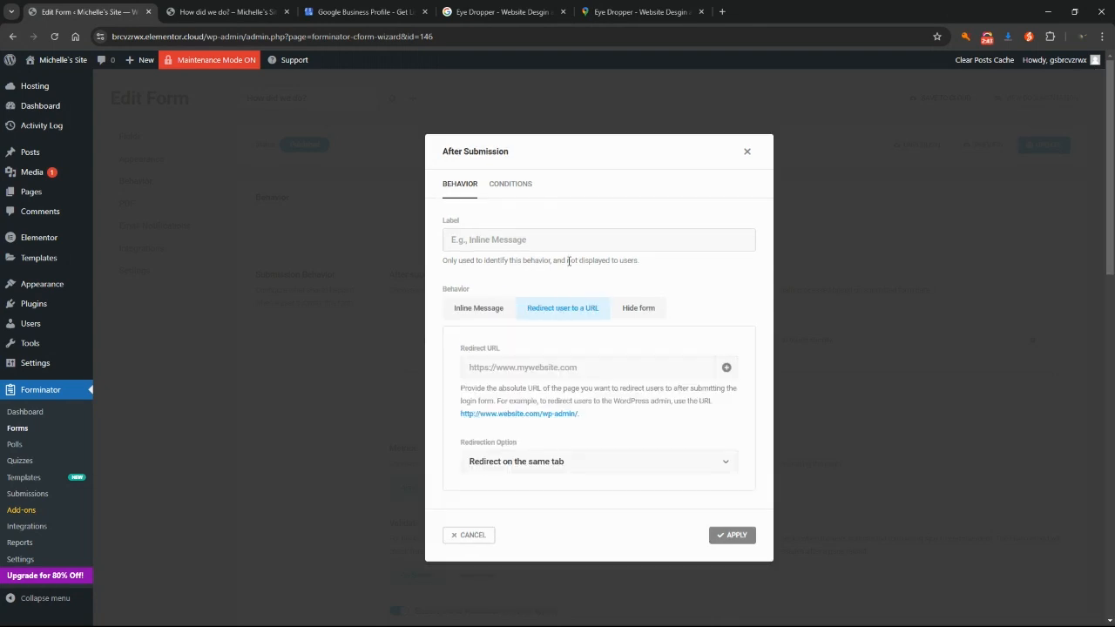
{"action": "left_click", "coordinate": [554, 366]}
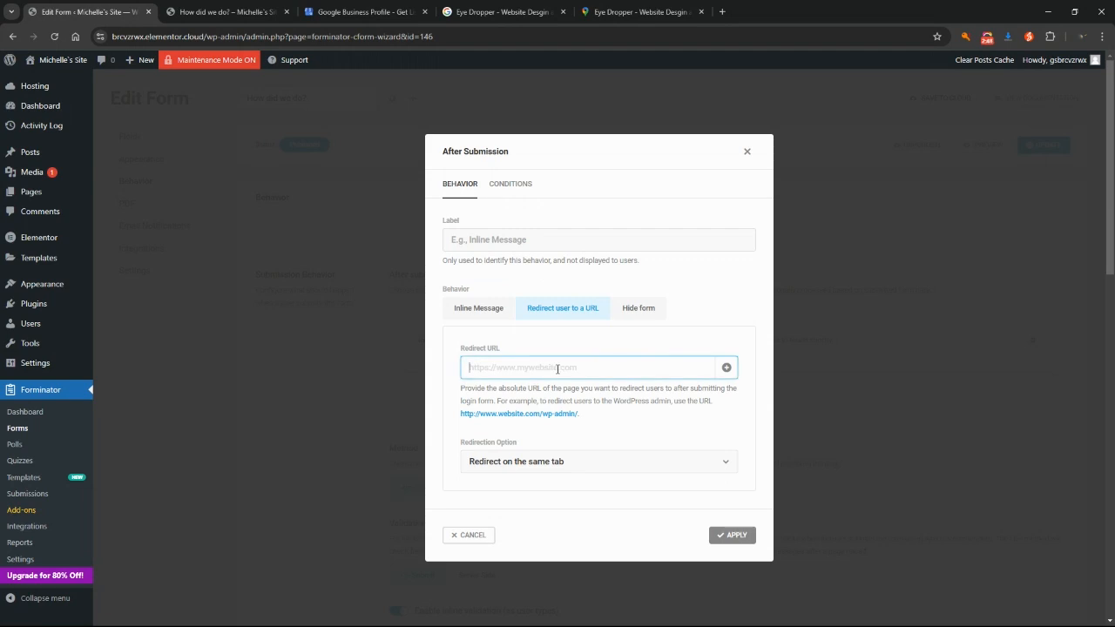
{"action": "key", "text": "ctrl+v"}
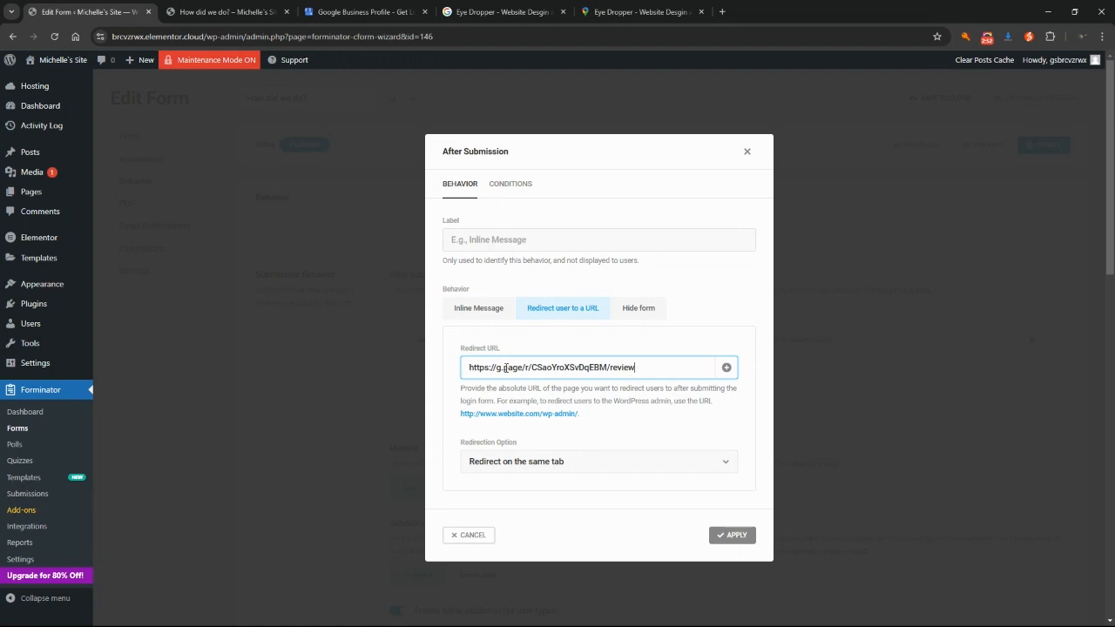
{"action": "scroll", "coordinate": [704, 424], "scroll_direction": "down", "scroll_amount": 1}
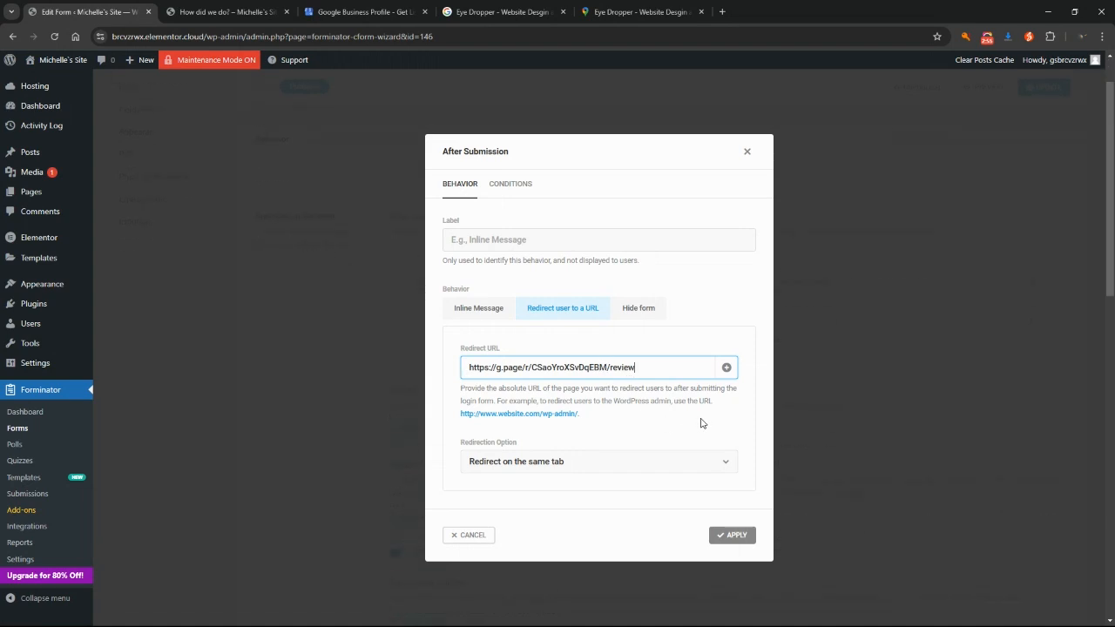
{"action": "left_click", "coordinate": [591, 467]}
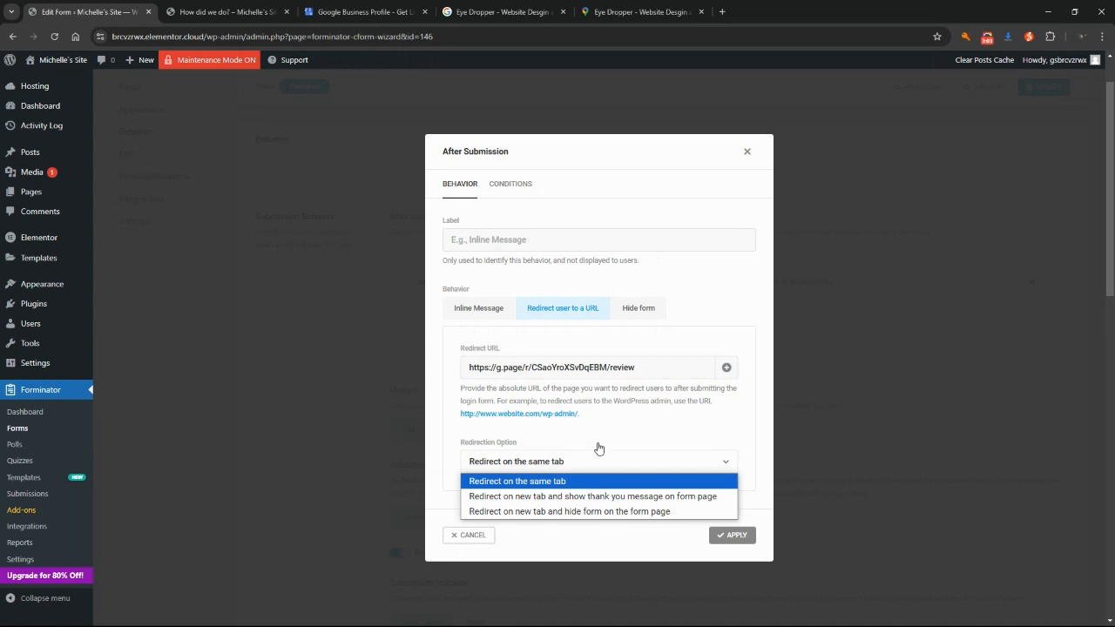
{"action": "left_click", "coordinate": [599, 448]}
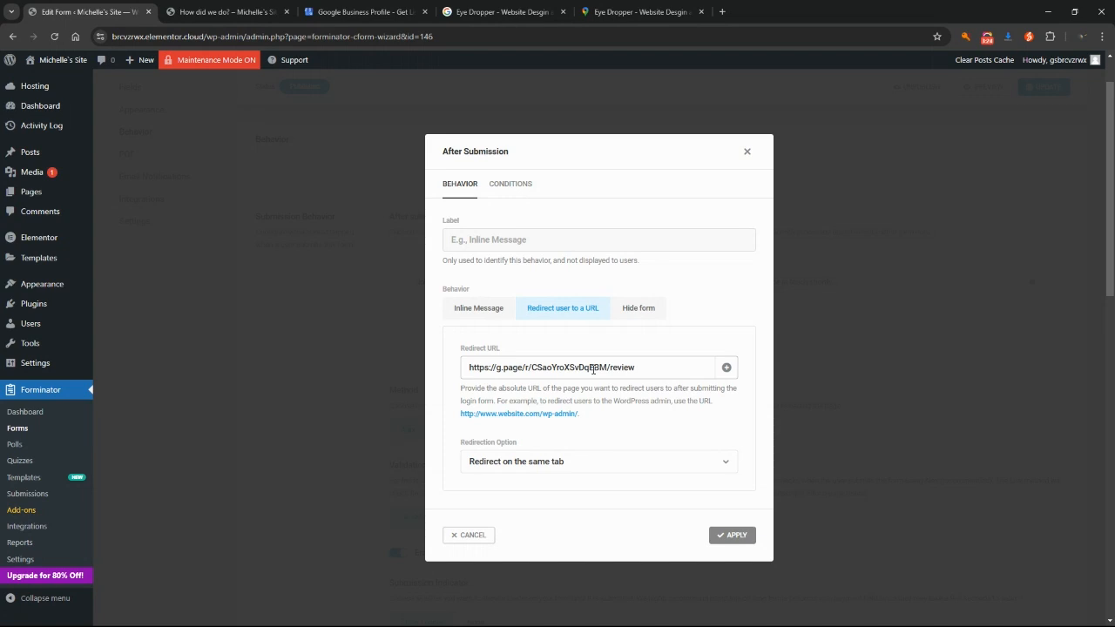
- Set the redirect behavior to process if any condition matches, and add the condition that Radio is 4
{"action": "left_click", "coordinate": [520, 186]}
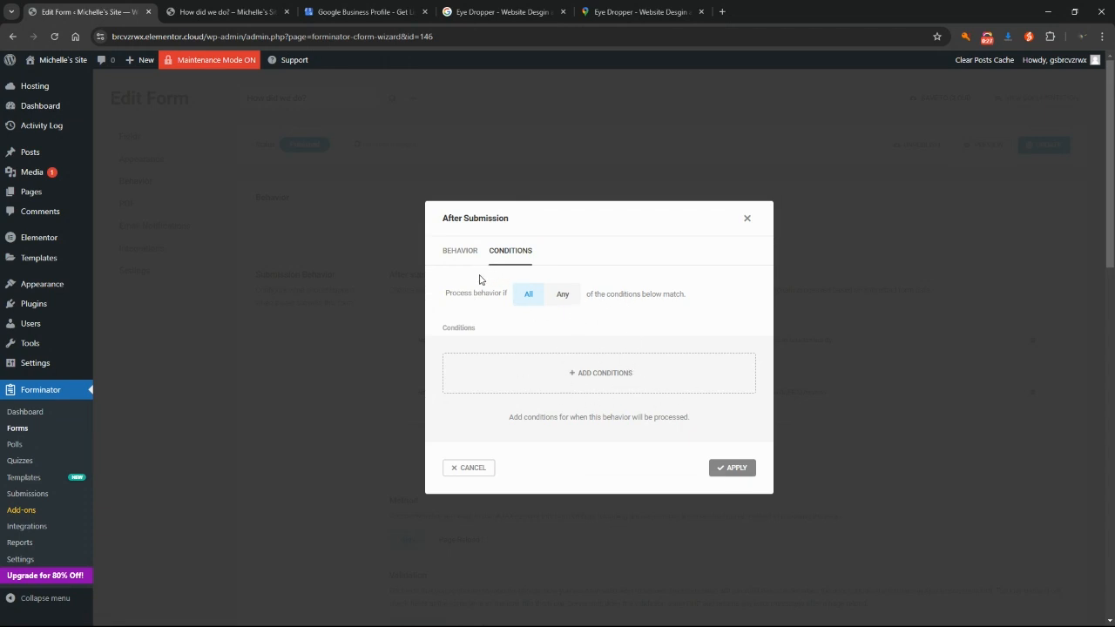
{"action": "left_click", "coordinate": [563, 296]}
{"action": "left_click", "coordinate": [613, 382]}
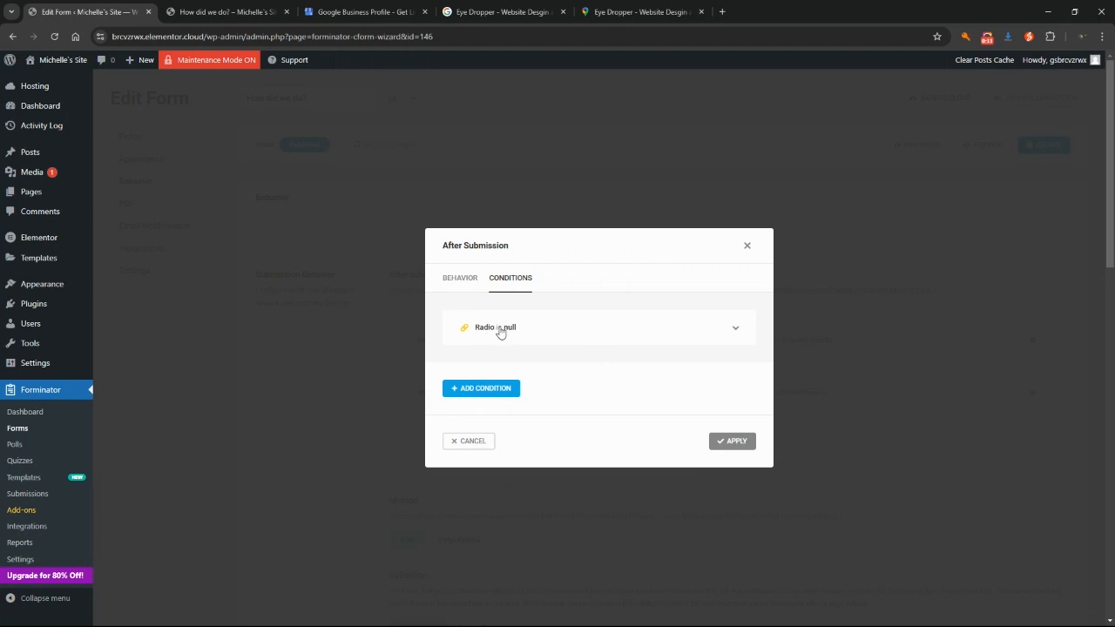
{"action": "left_click", "coordinate": [654, 331]}
{"action": "left_click", "coordinate": [570, 310]}
{"action": "left_click", "coordinate": [563, 313]}
{"action": "left_click", "coordinate": [671, 355]}
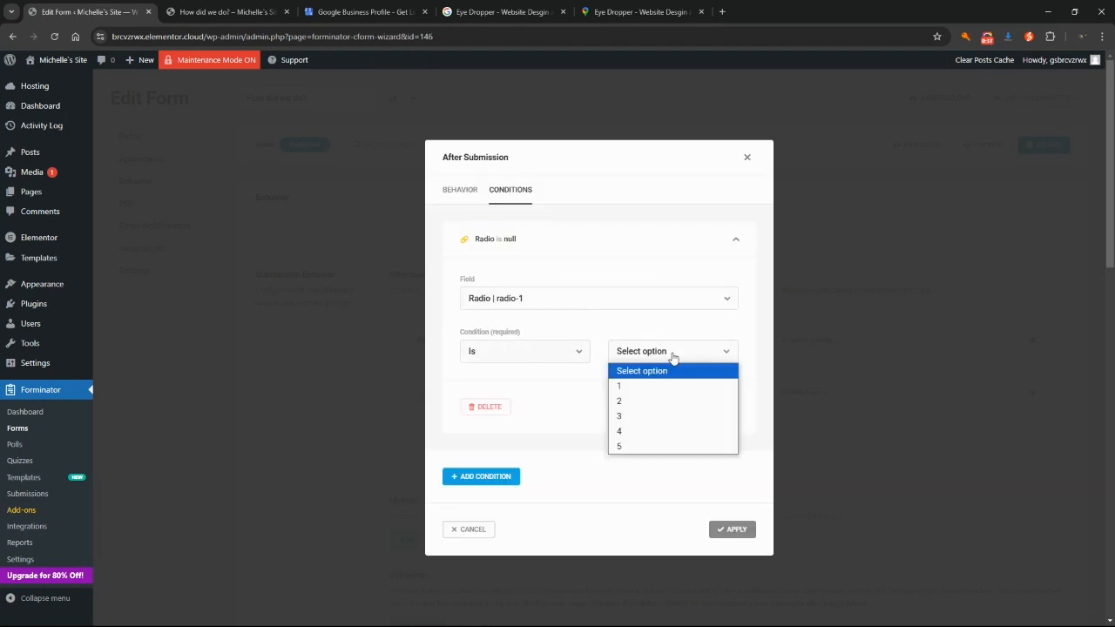
{"action": "left_click", "coordinate": [652, 431]}
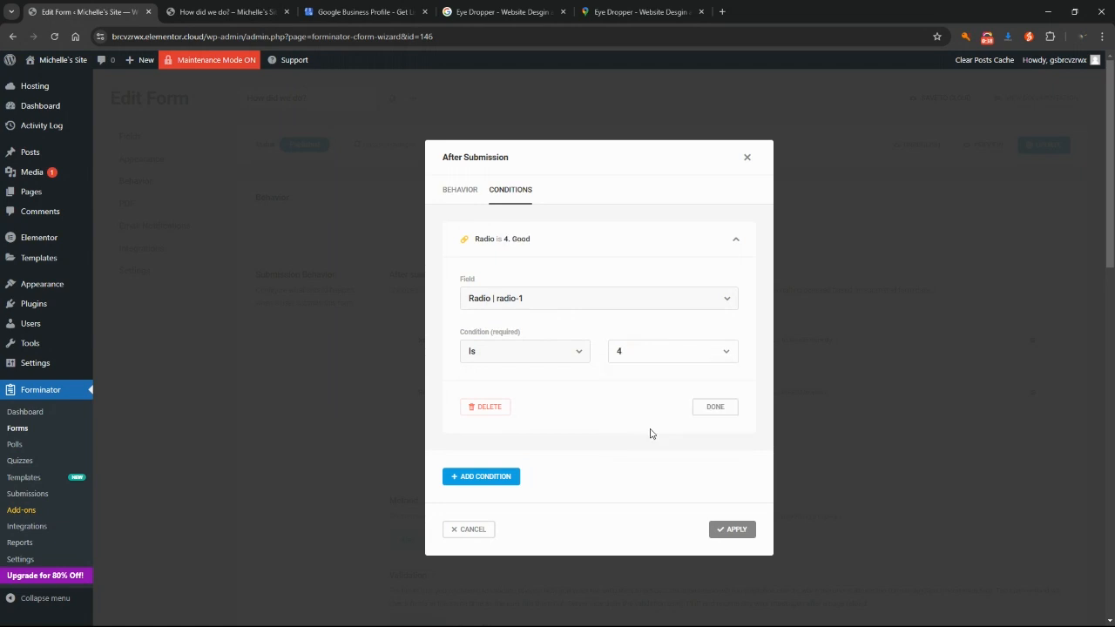
{"action": "left_click", "coordinate": [714, 407]}
- Add a second condition that Radio is 5, and apply the redirect behavior to the form
{"action": "left_click", "coordinate": [495, 391]}
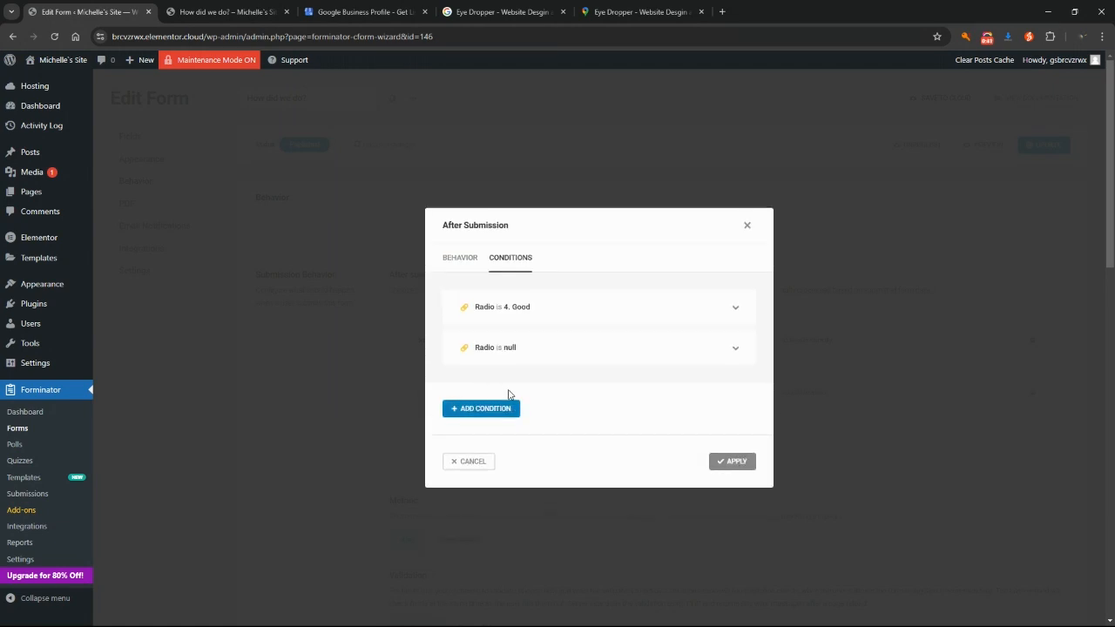
{"action": "left_click", "coordinate": [660, 467]}
{"action": "left_click", "coordinate": [701, 431]}
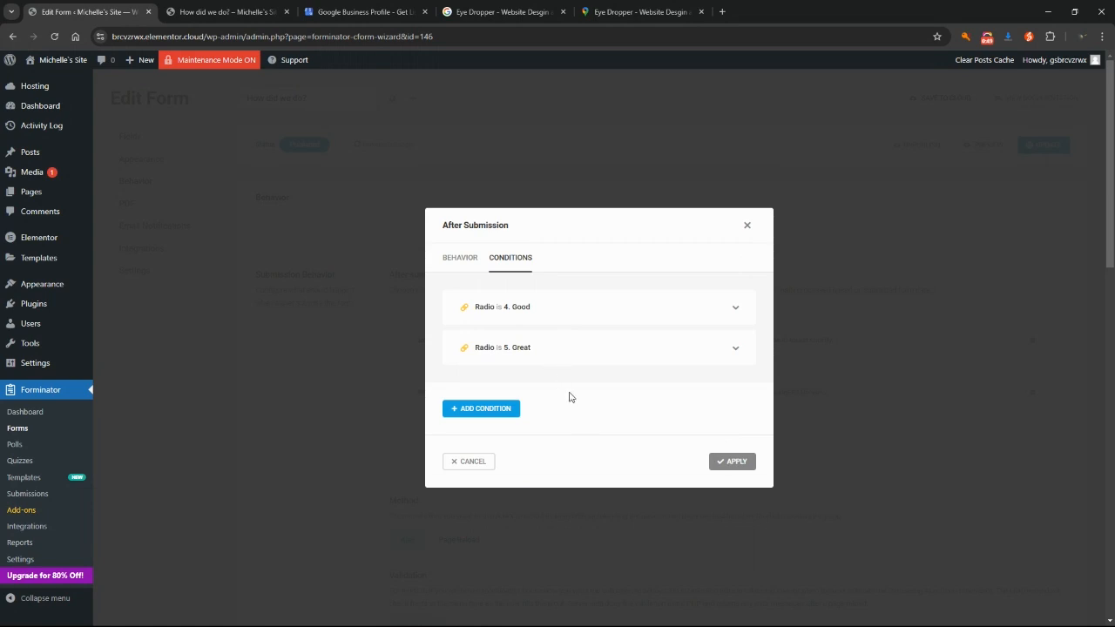
{"action": "left_click", "coordinate": [451, 262]}
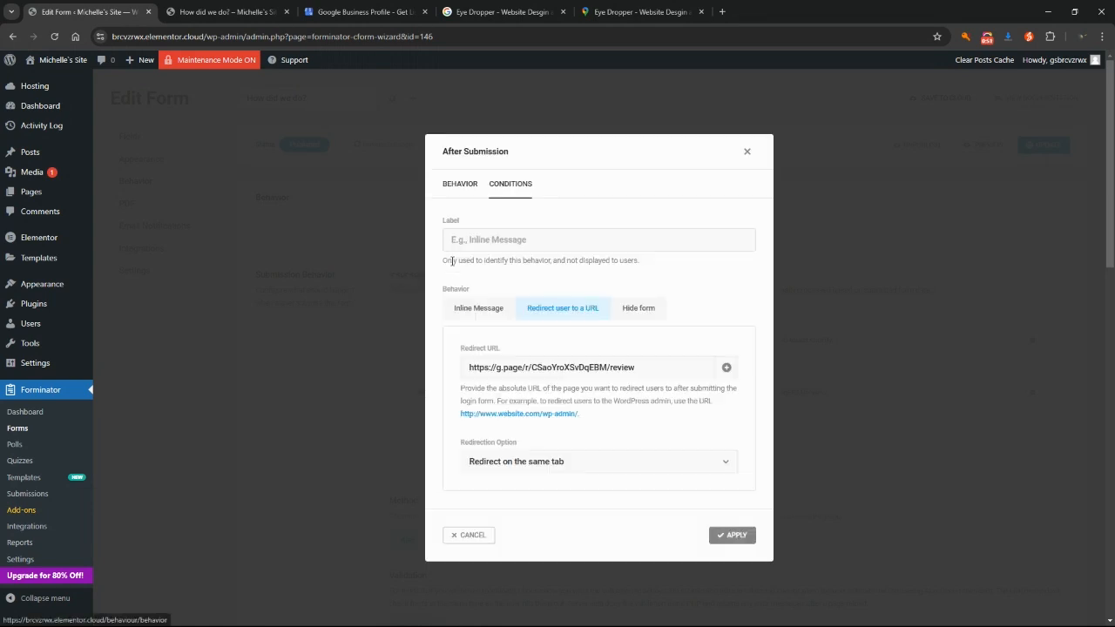
{"action": "left_click", "coordinate": [510, 184]}
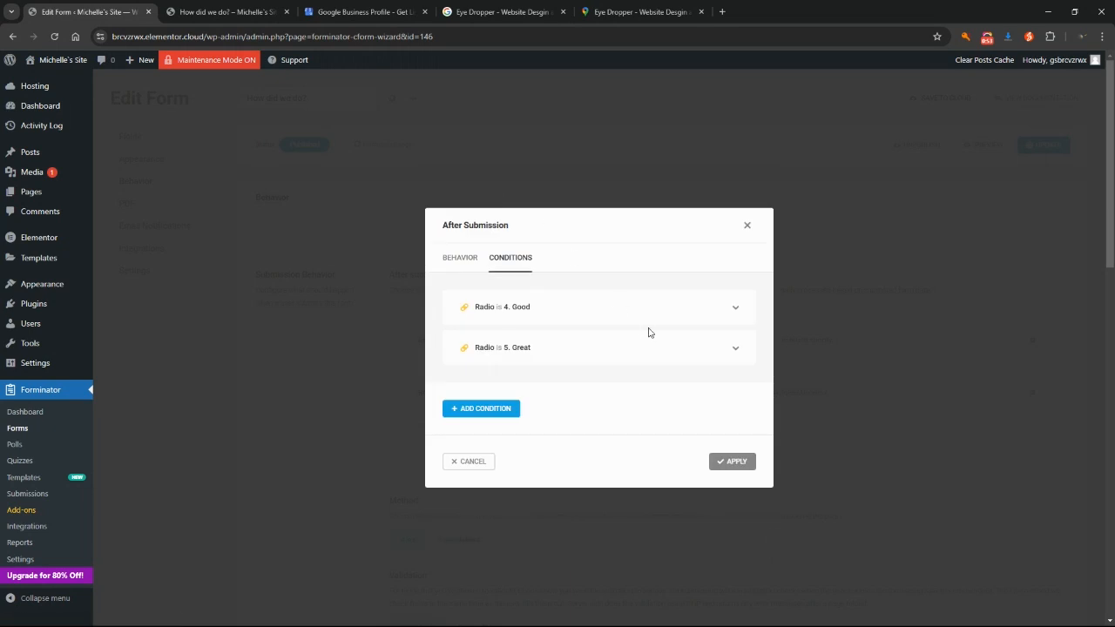
{"action": "left_click", "coordinate": [733, 462]}
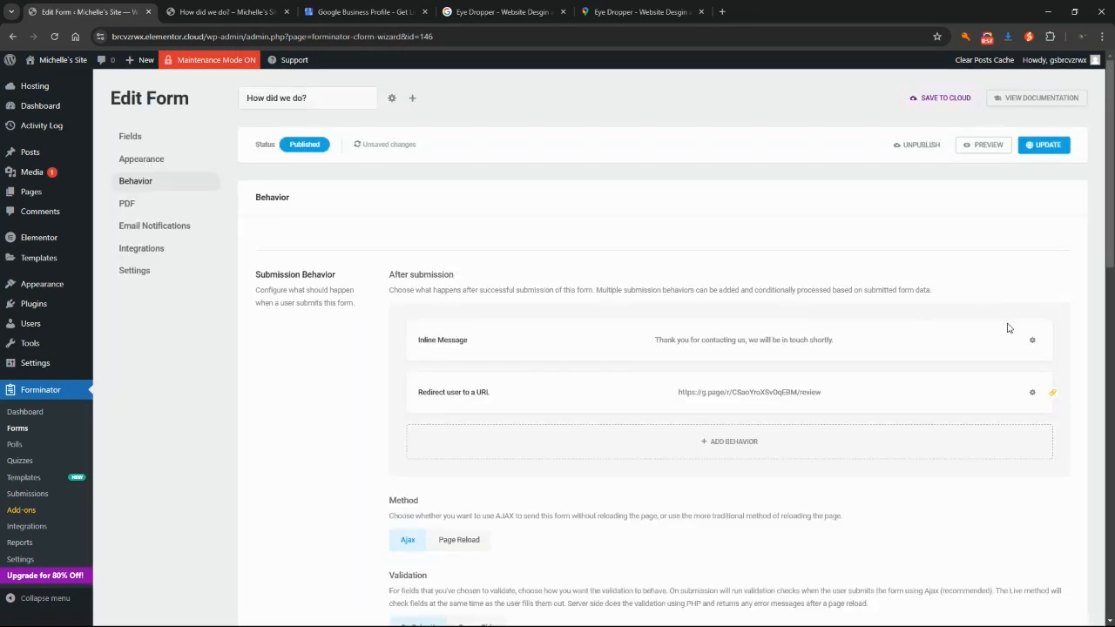
- Delete the Inline Message after-submission behavior and update the form
{"action": "left_click", "coordinate": [1032, 343]}
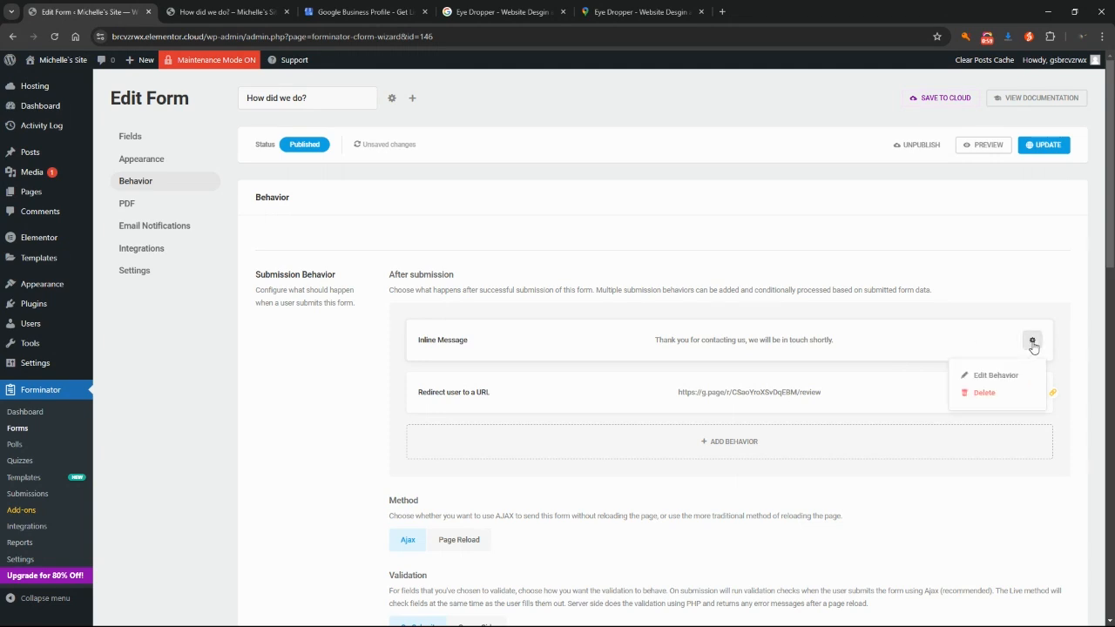
{"action": "left_click", "coordinate": [985, 394]}
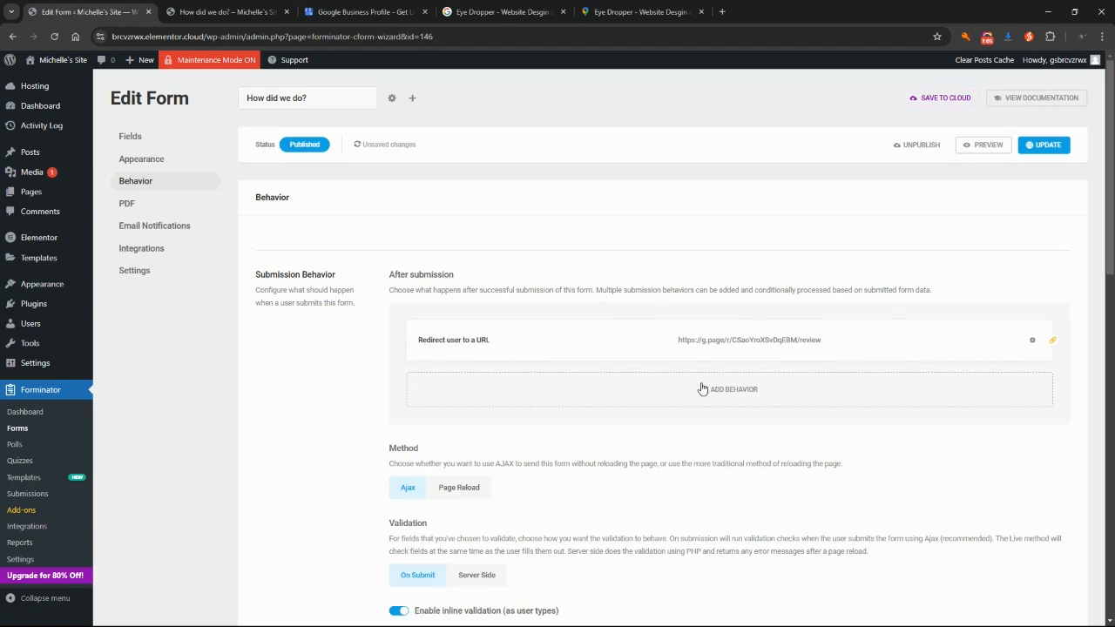
{"action": "left_click", "coordinate": [1046, 148]}
- View the published "How did we do?" page and submit a test rating of 2
{"action": "mouse_move", "coordinate": [40, 192]}
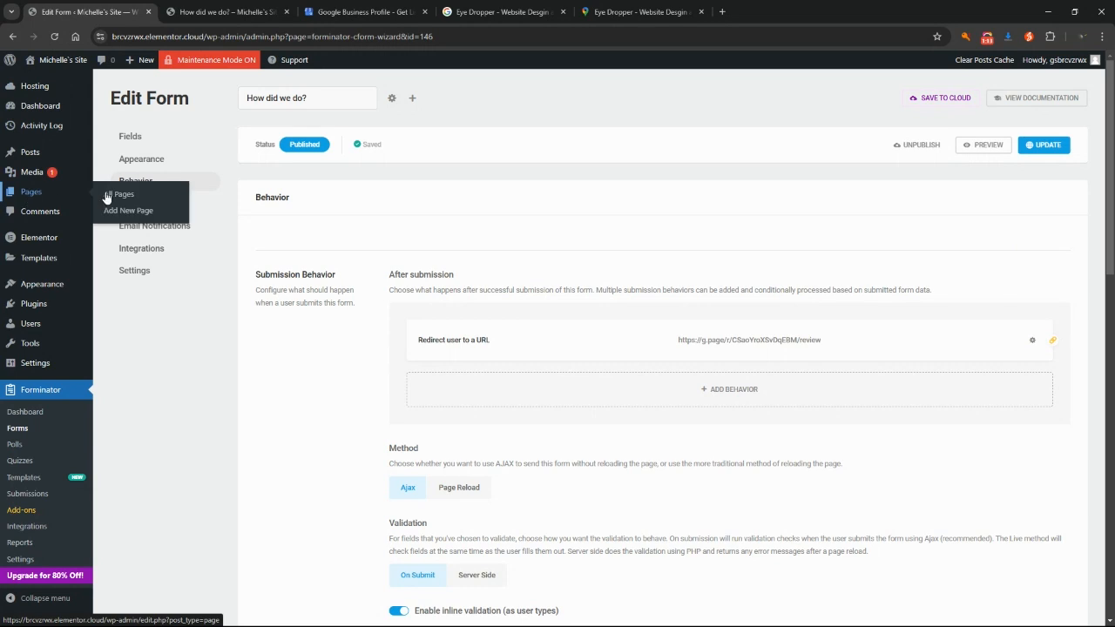
{"action": "left_click", "coordinate": [123, 194]}
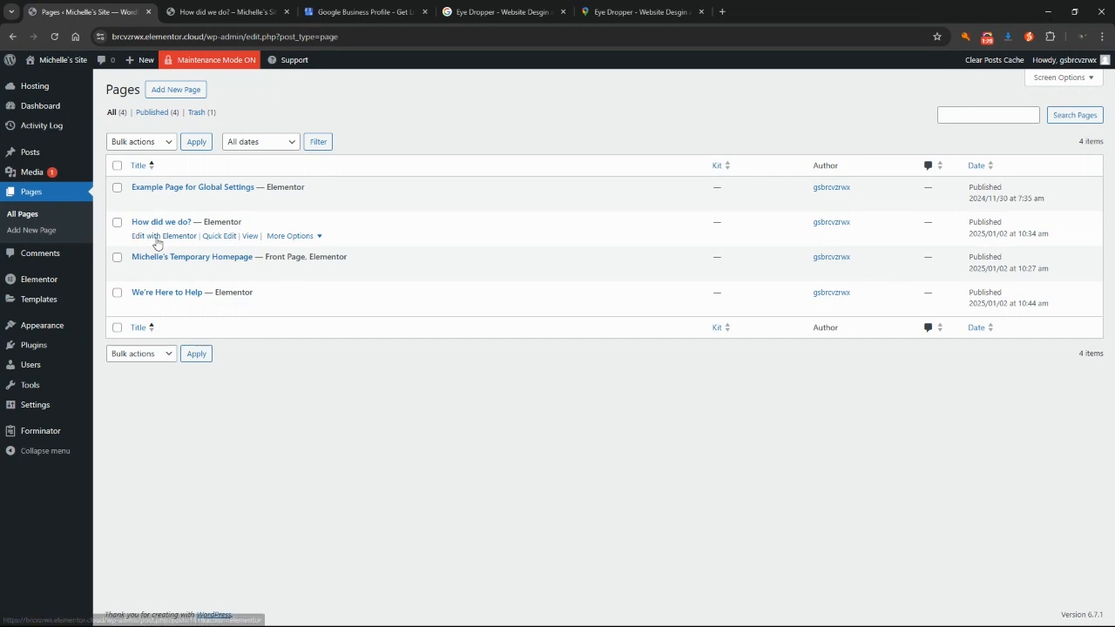
{"action": "left_click", "coordinate": [250, 237]}
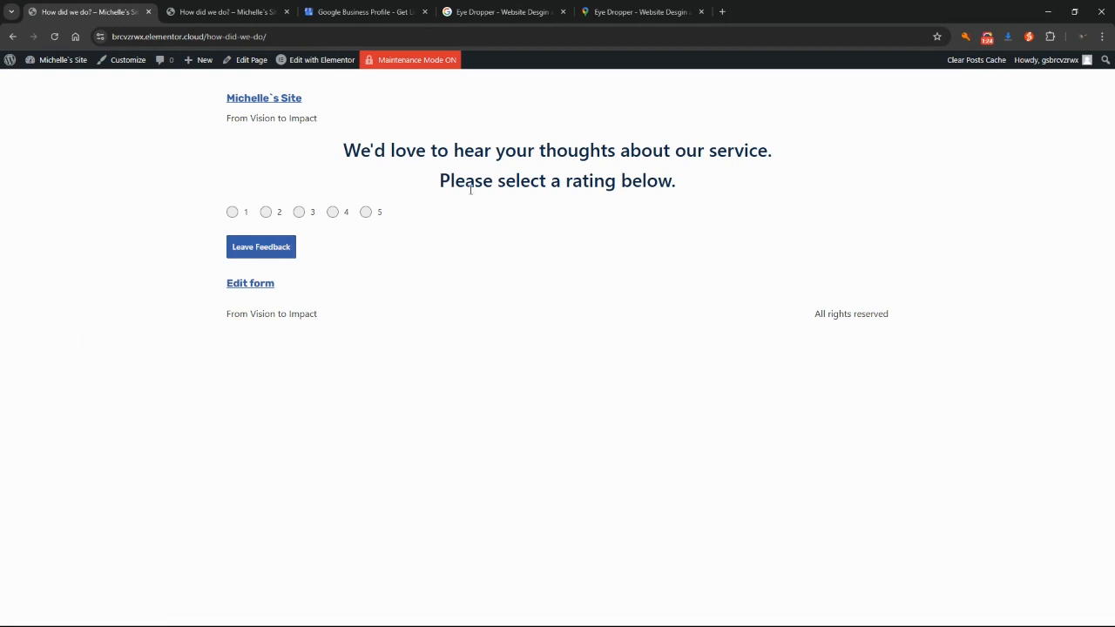
{"action": "left_click", "coordinate": [332, 213]}
{"action": "left_click", "coordinate": [254, 248]}
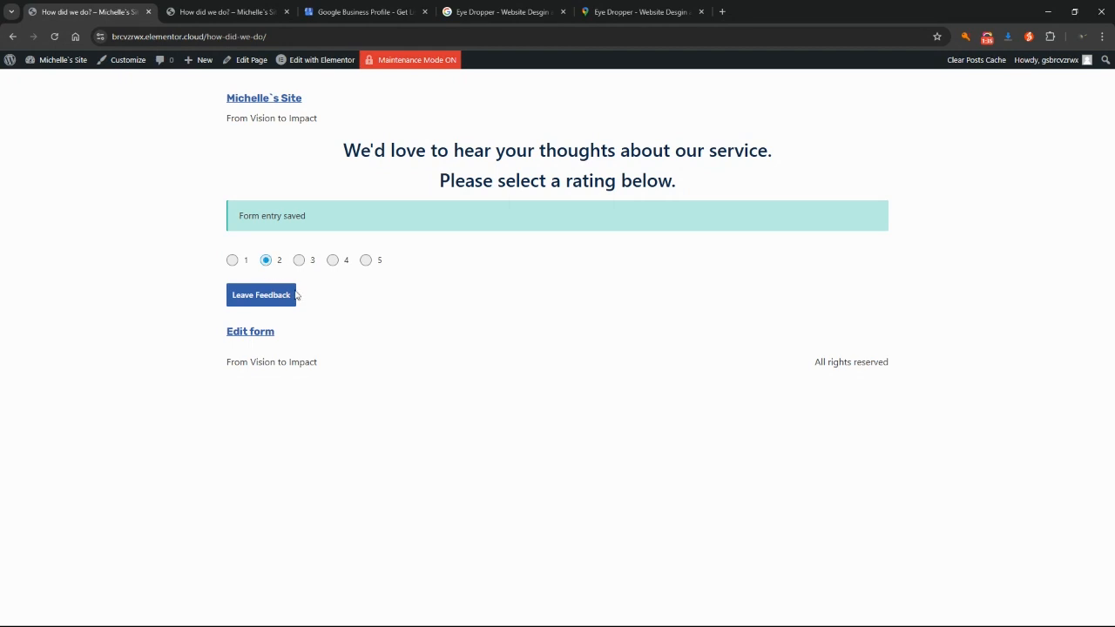
{"action": "left_click", "coordinate": [294, 295]}
- Submit a test rating of 4 and try out the star rating and comment field on the Google review form
{"action": "left_click", "coordinate": [332, 261]}
{"action": "left_click", "coordinate": [290, 296]}
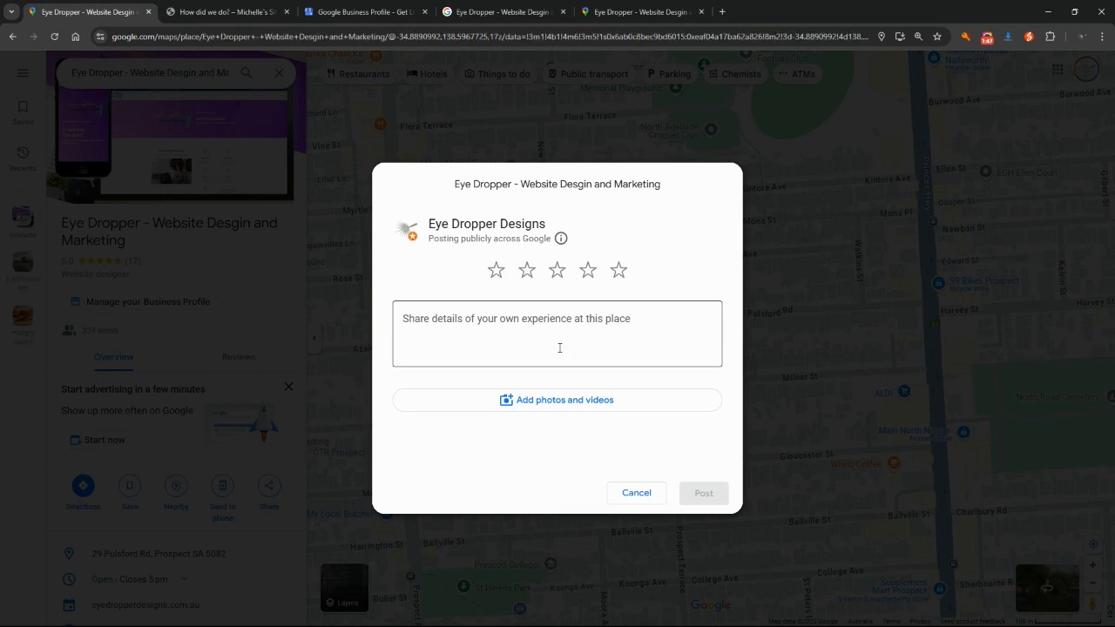
{"action": "left_click", "coordinate": [619, 272]}
{"action": "left_click", "coordinate": [558, 272]}
{"action": "left_click", "coordinate": [540, 333]}
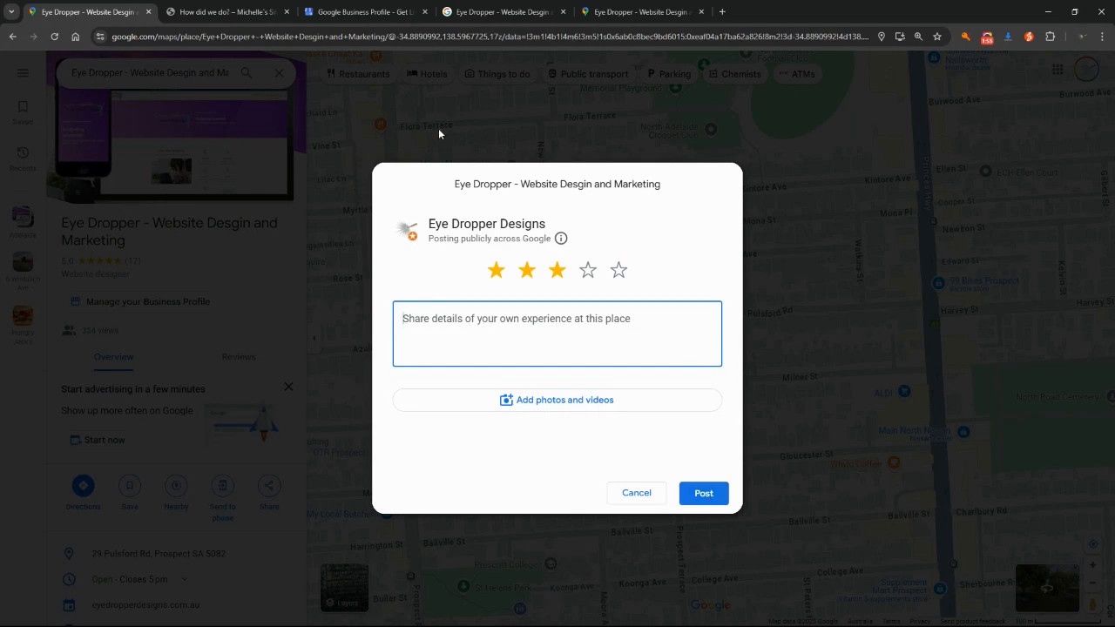
- Return to the WordPress page list, copy the link address of the "We're Here to Help" page and view that page
{"action": "left_click", "coordinate": [14, 39]}
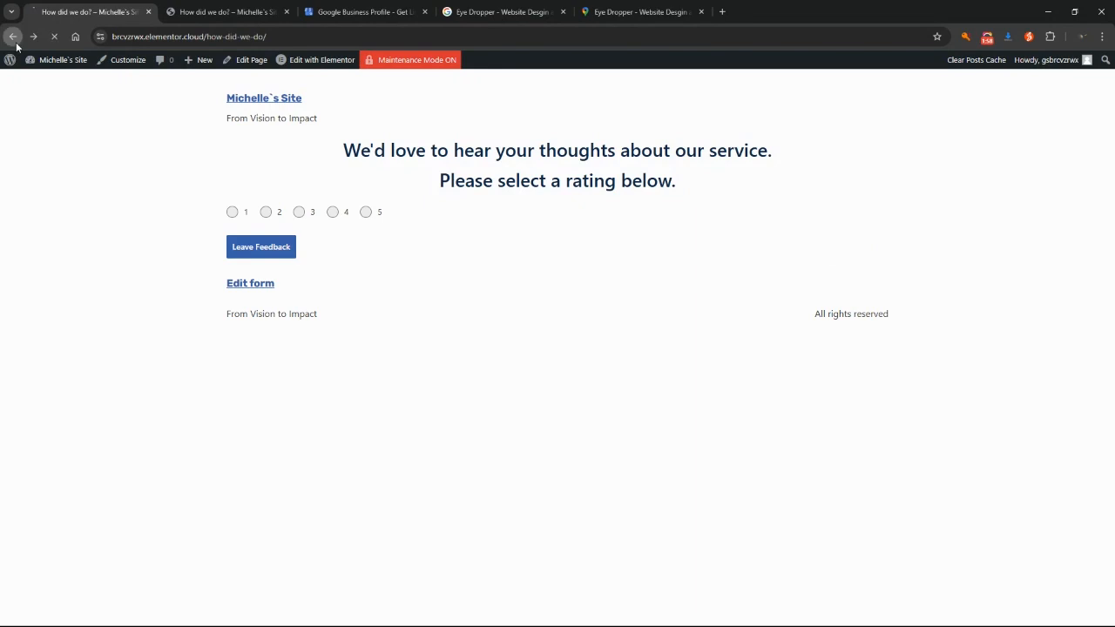
{"action": "left_click", "coordinate": [15, 41]}
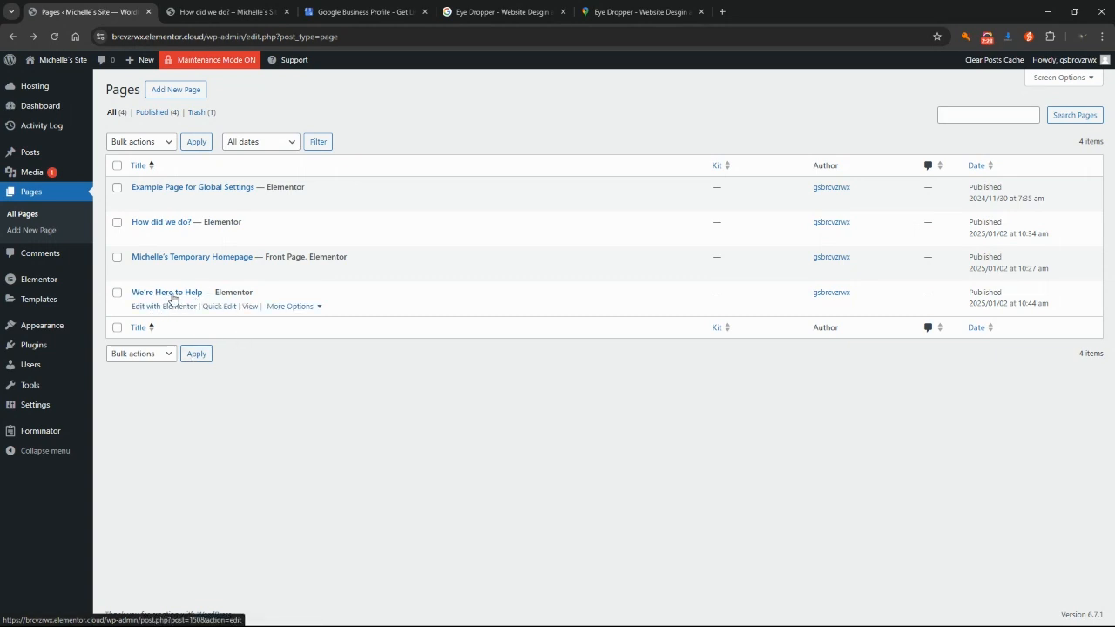
{"action": "right_click", "coordinate": [249, 309]}
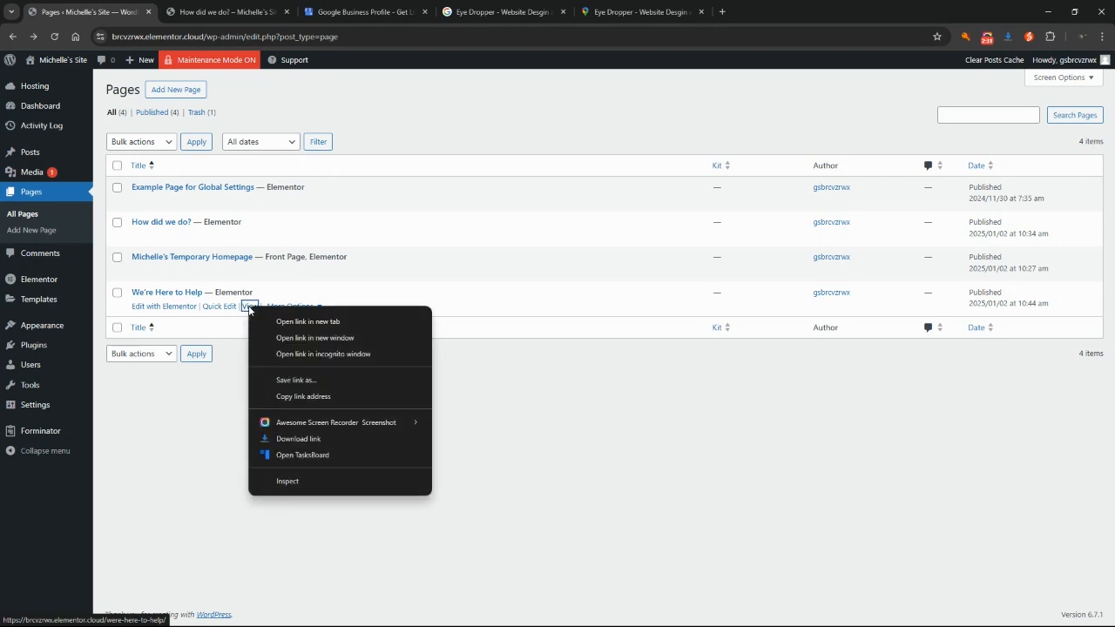
{"action": "left_click", "coordinate": [282, 398]}
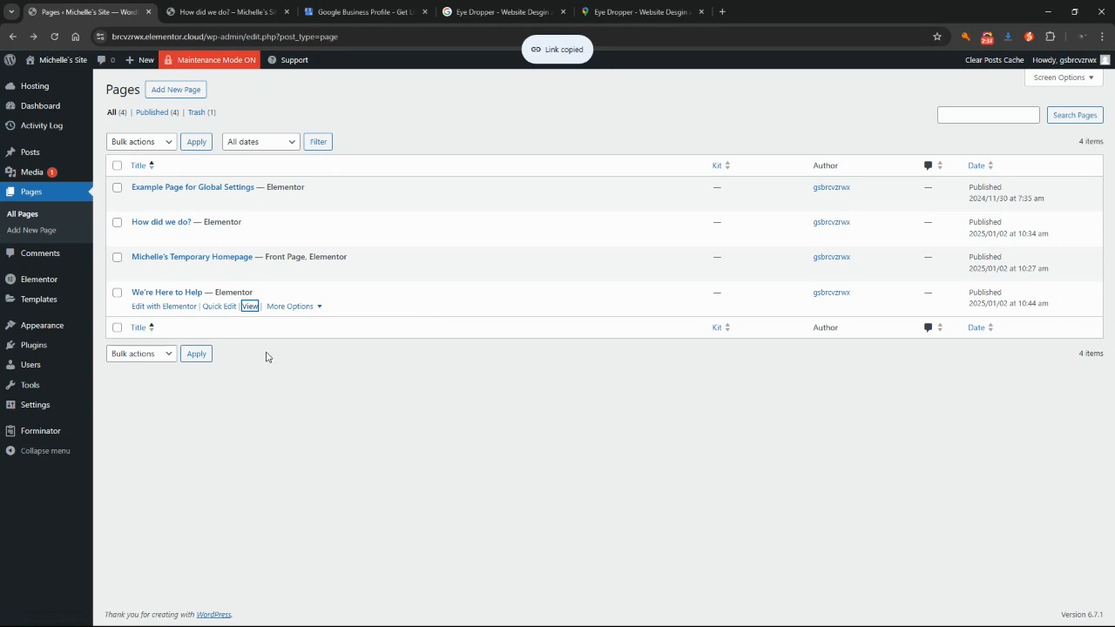
{"action": "left_click", "coordinate": [250, 306]}
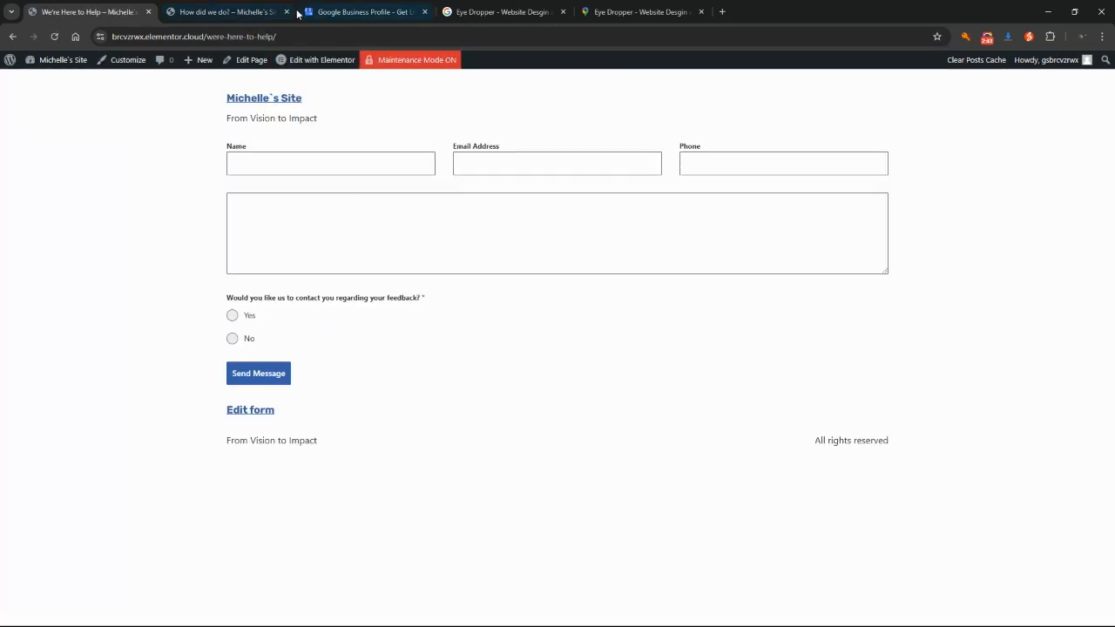
{"action": "left_click", "coordinate": [281, 36]}
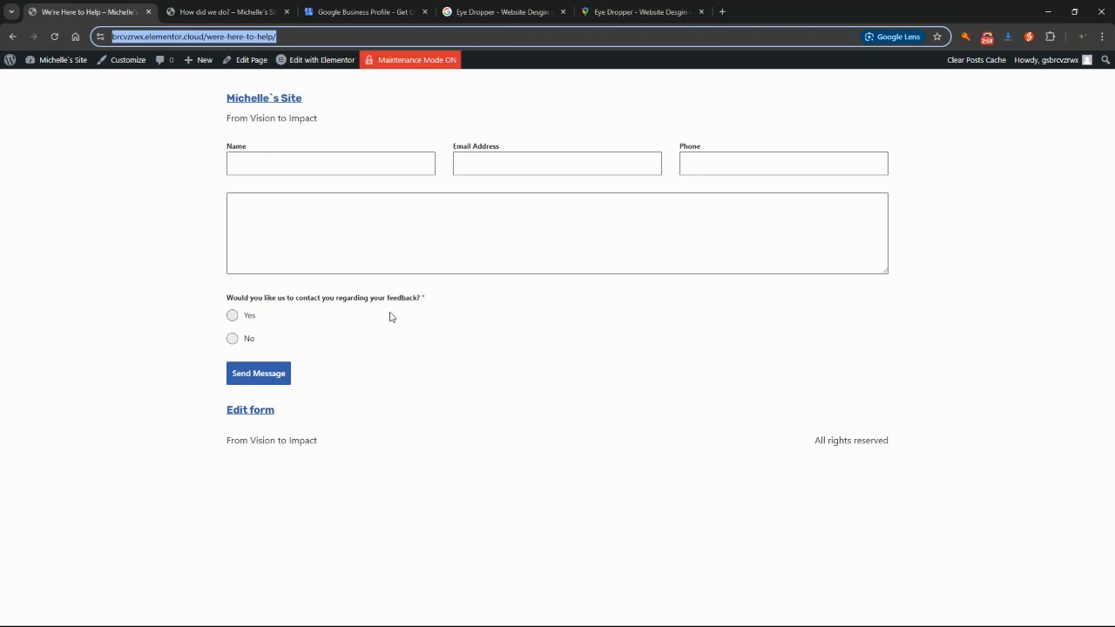
- Return to the WordPress dashboard and open the Behavior settings of the Forminator form "How did we do?"
{"action": "left_click", "coordinate": [45, 61]}
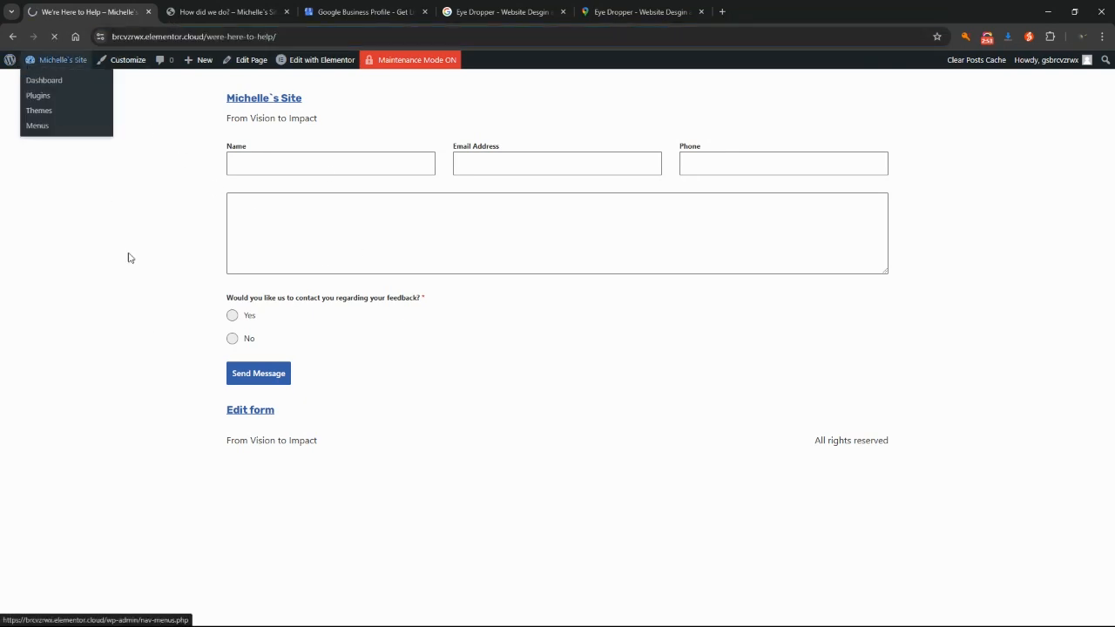
{"action": "mouse_move", "coordinate": [42, 430]}
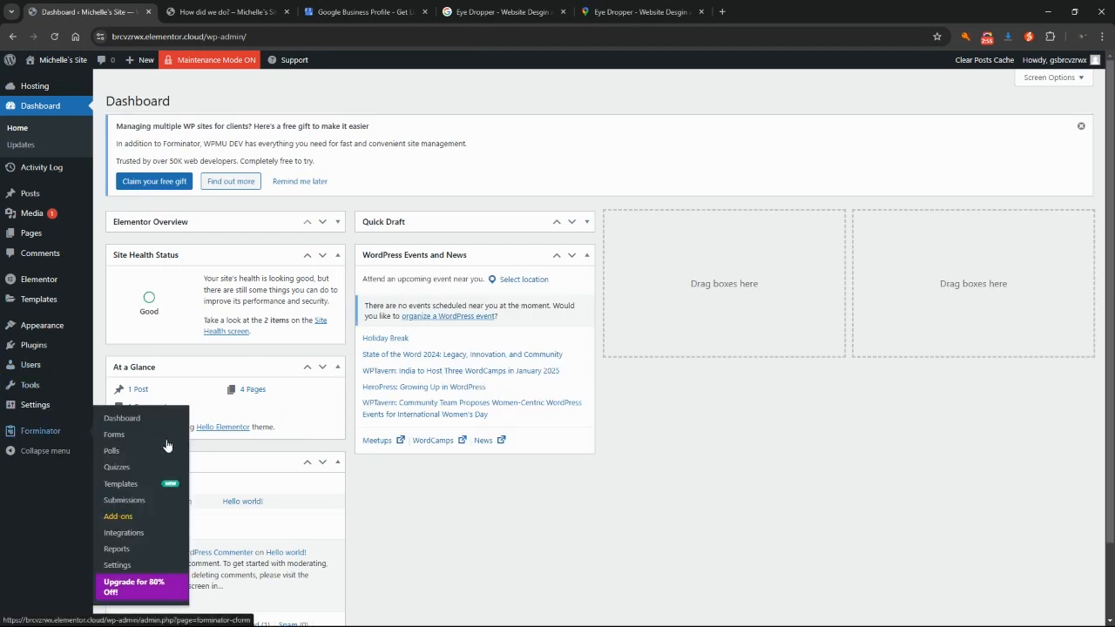
{"action": "left_click", "coordinate": [114, 434]}
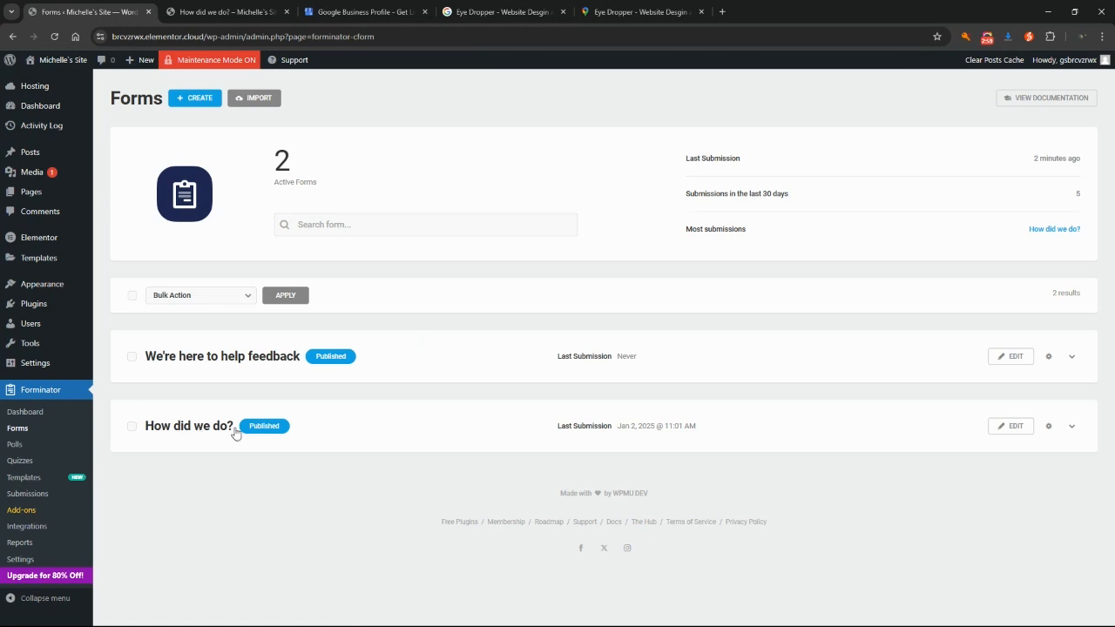
{"action": "left_click", "coordinate": [1018, 427]}
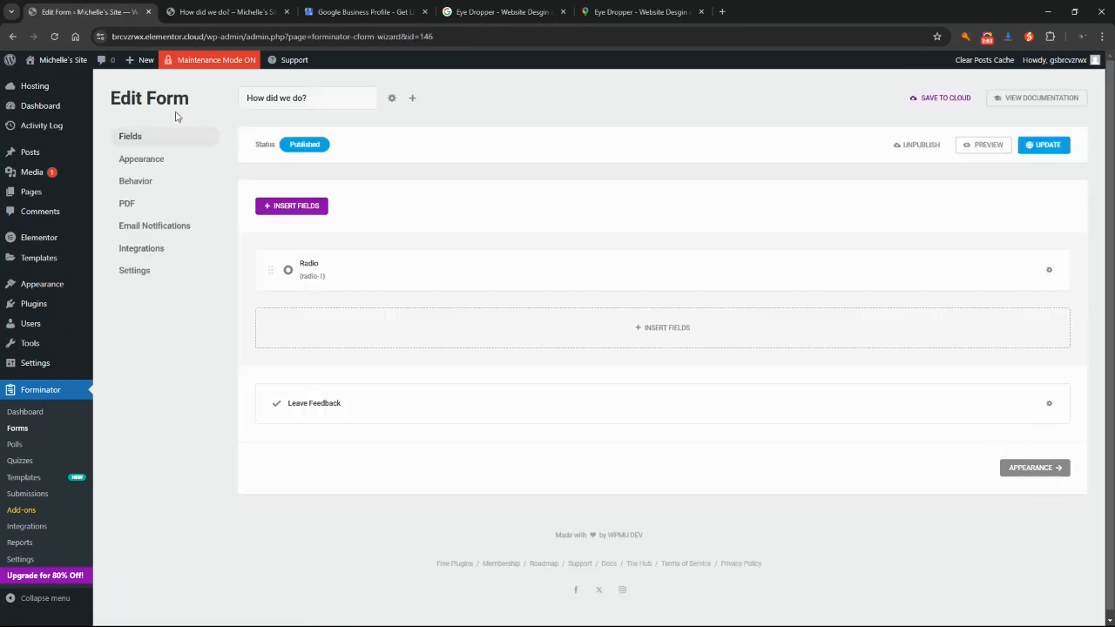
{"action": "left_click", "coordinate": [136, 183]}
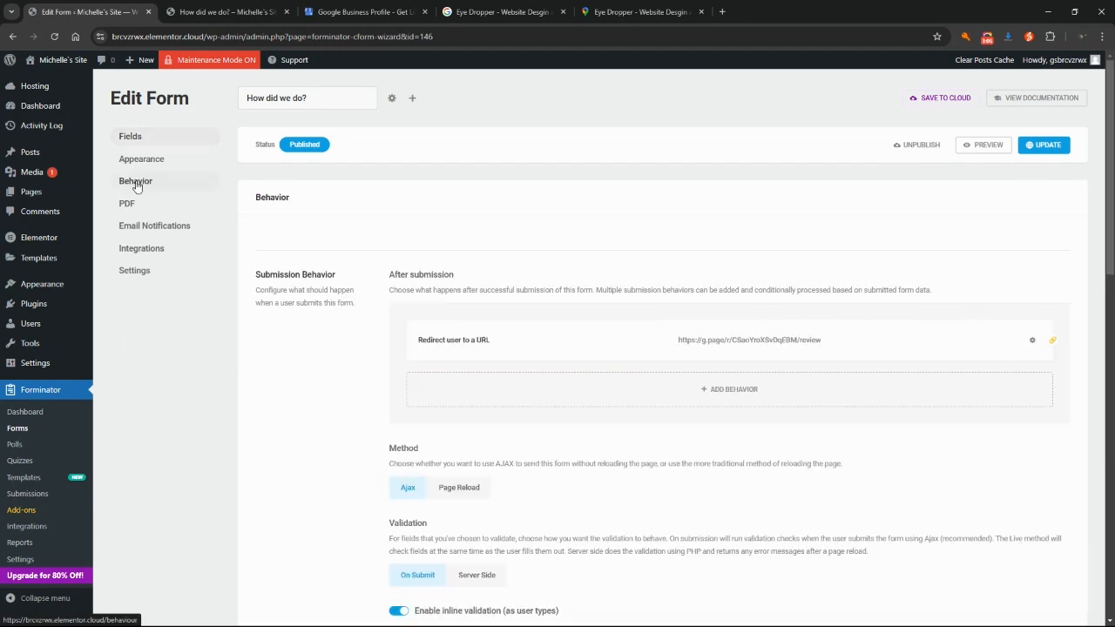
{"action": "left_click", "coordinate": [725, 393]}
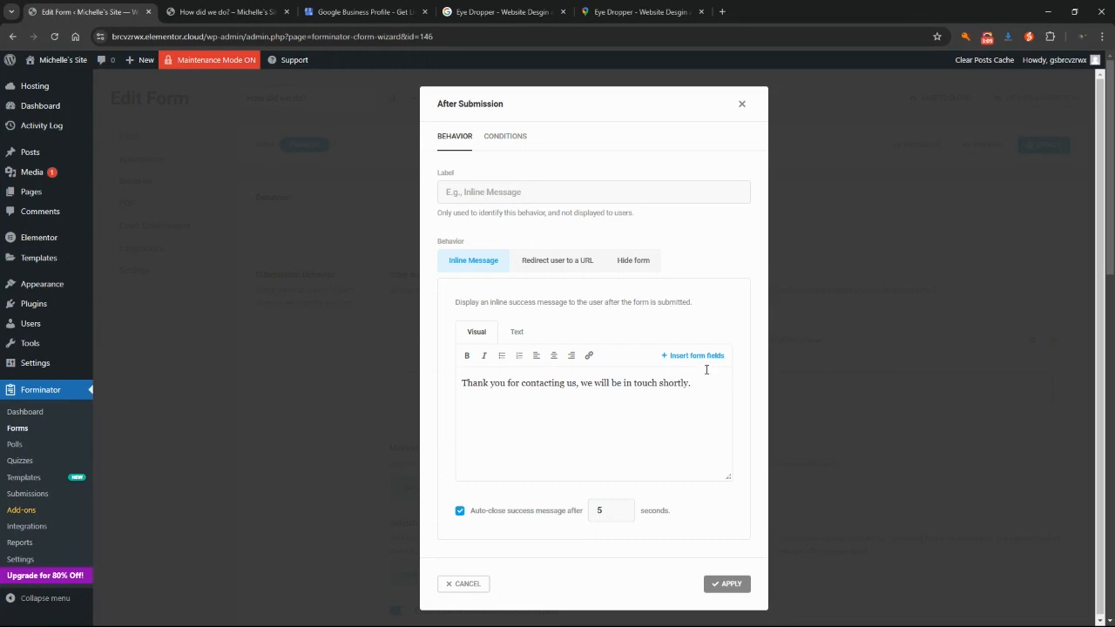
{"action": "left_click", "coordinate": [574, 266]}
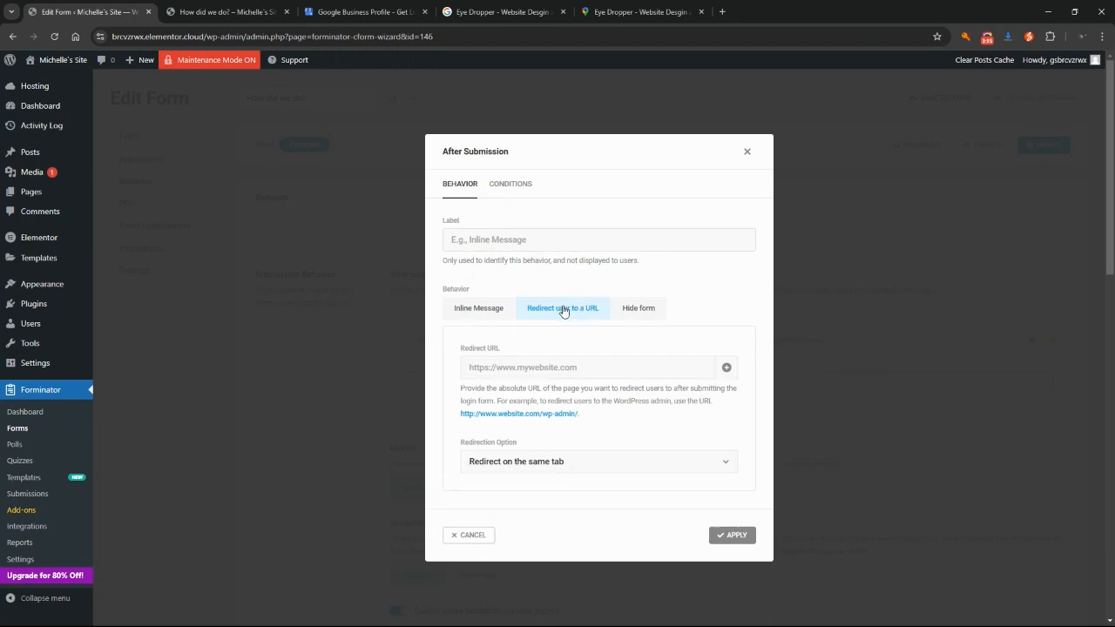
{"action": "left_click", "coordinate": [564, 371]}
{"action": "key", "text": "ctrl+v"}
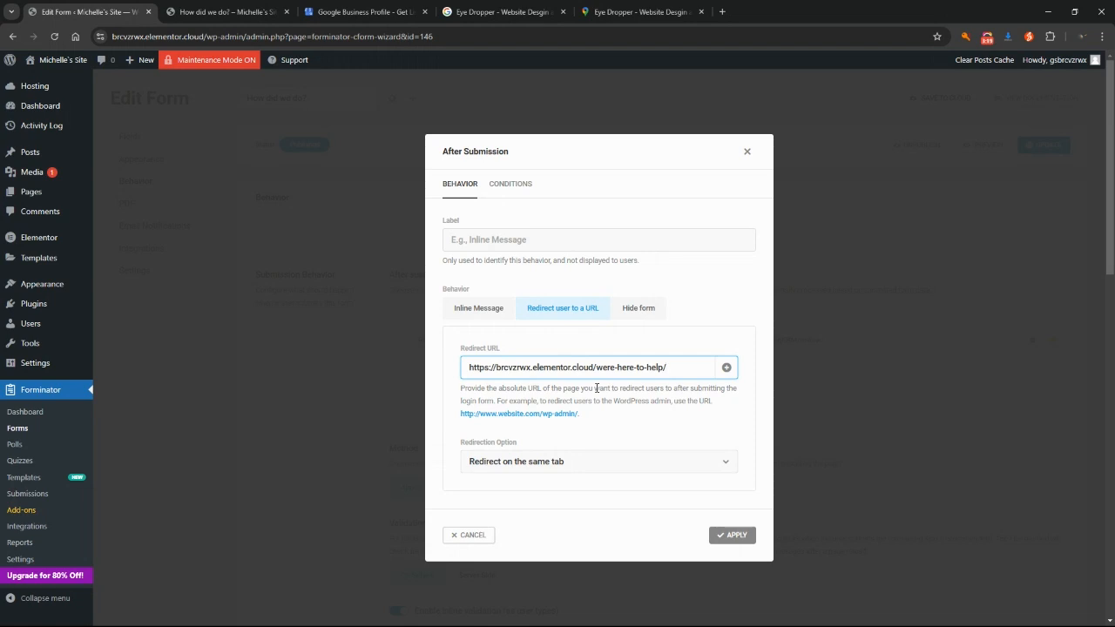
{"action": "left_click", "coordinate": [581, 469]}
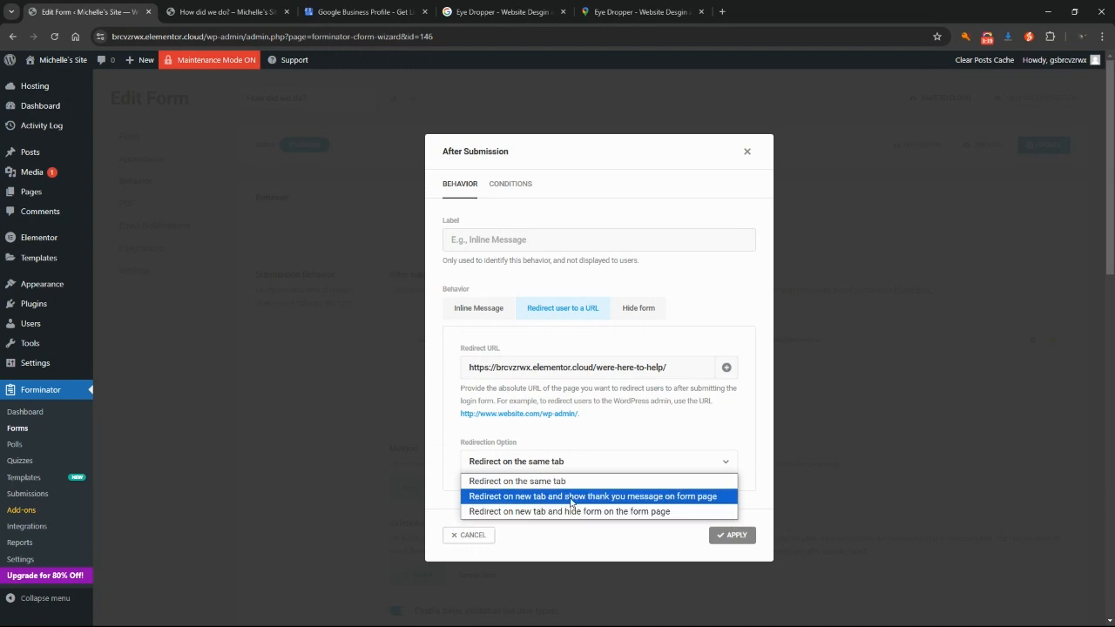
{"action": "left_click", "coordinate": [586, 453]}
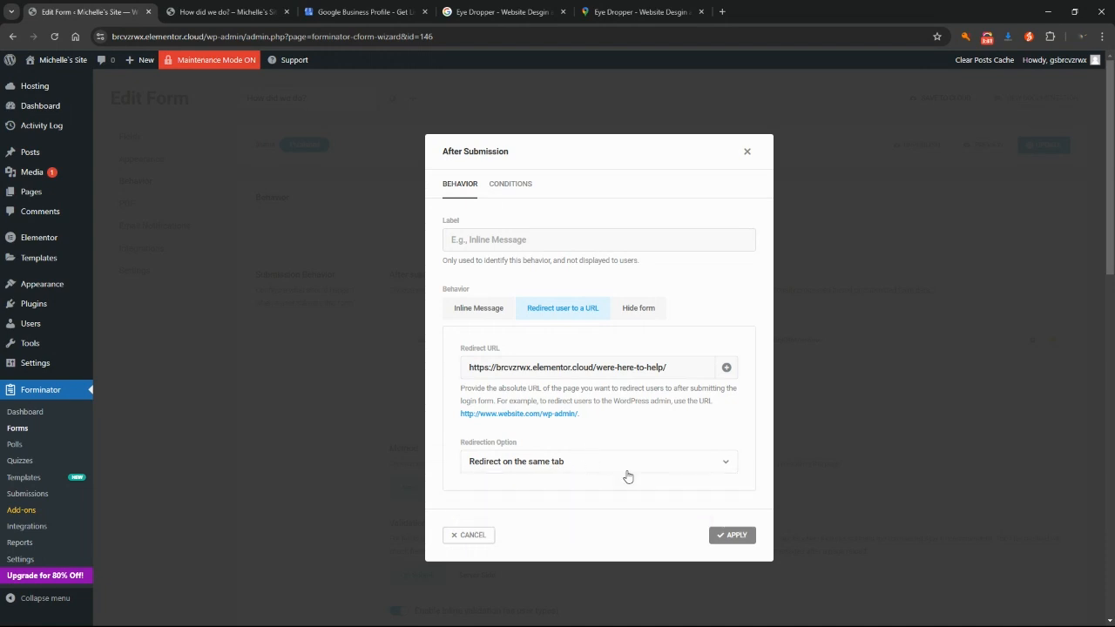
- Add a condition to the new redirect behavior that Radio is 1
{"action": "left_click", "coordinate": [511, 185]}
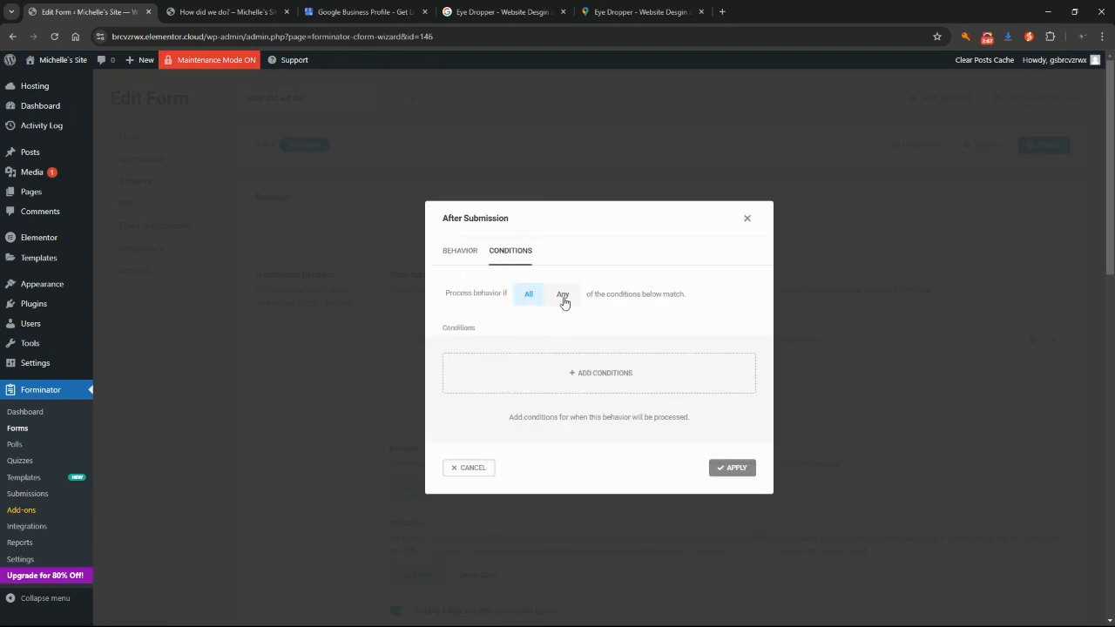
{"action": "left_click", "coordinate": [603, 378]}
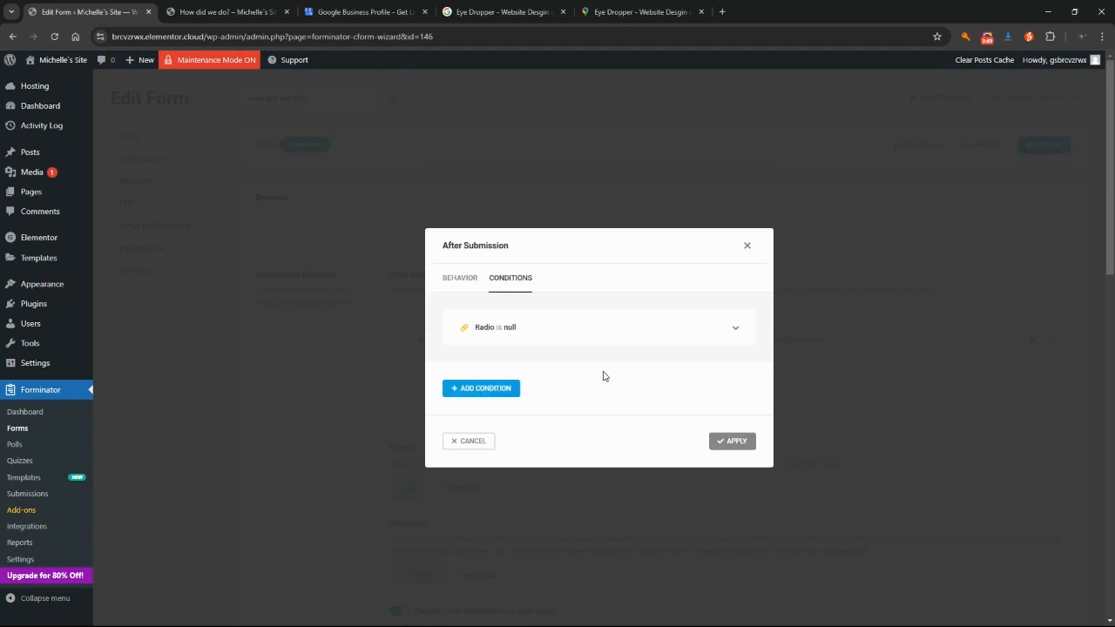
{"action": "left_click", "coordinate": [555, 341]}
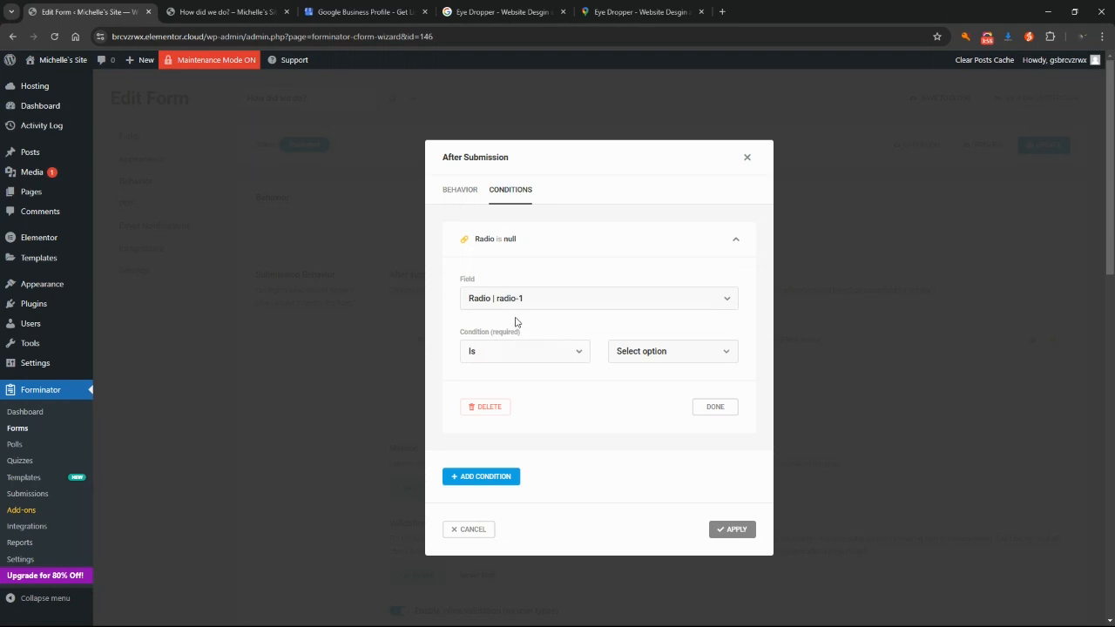
{"action": "left_click", "coordinate": [640, 353]}
{"action": "left_click", "coordinate": [639, 392]}
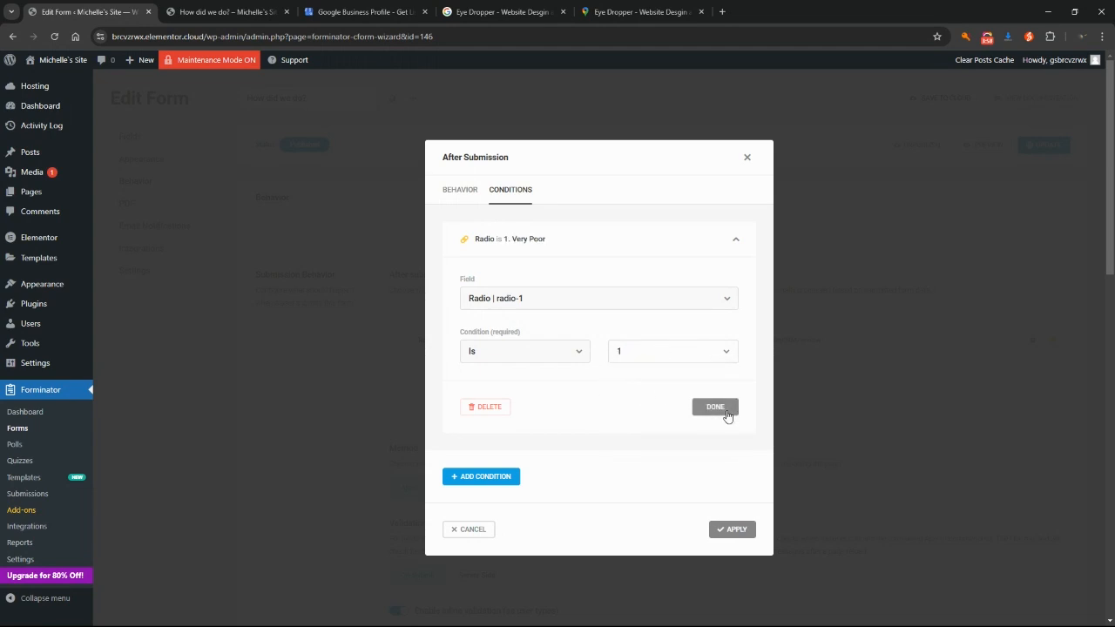
- Add a second condition to the redirect behavior that Radio is 2
{"action": "left_click", "coordinate": [487, 476]}
{"action": "left_click", "coordinate": [538, 432]}
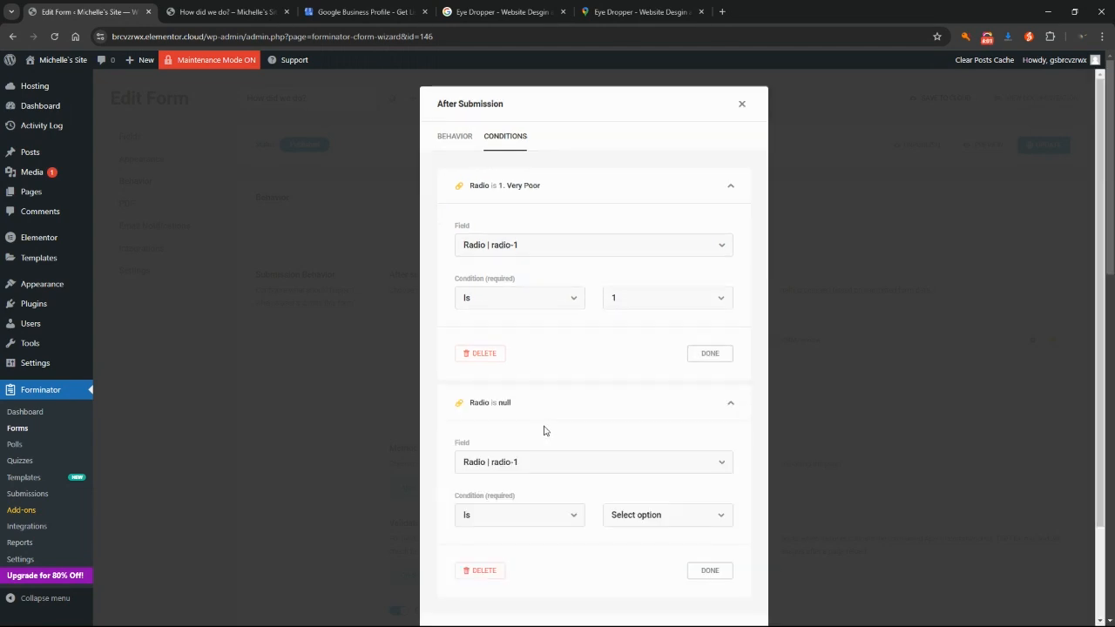
{"action": "left_click", "coordinate": [601, 180]}
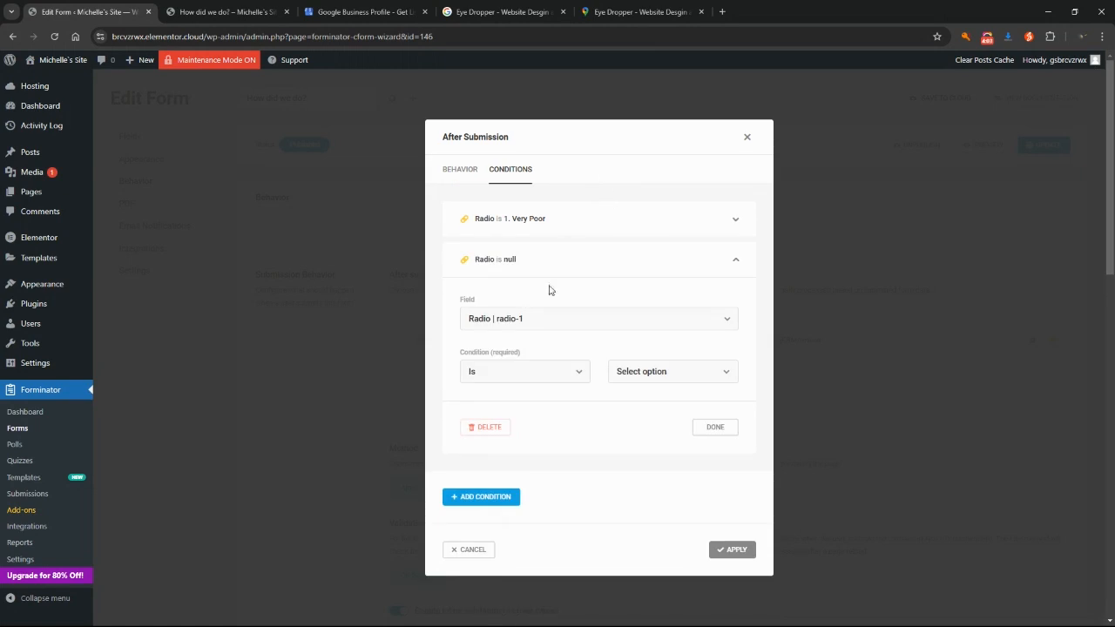
{"action": "left_click", "coordinate": [645, 375]}
{"action": "left_click", "coordinate": [639, 420]}
{"action": "left_click", "coordinate": [615, 264]}
- Add a third condition that Radio is 3, apply the redirect behavior and update the form
{"action": "left_click", "coordinate": [506, 411]}
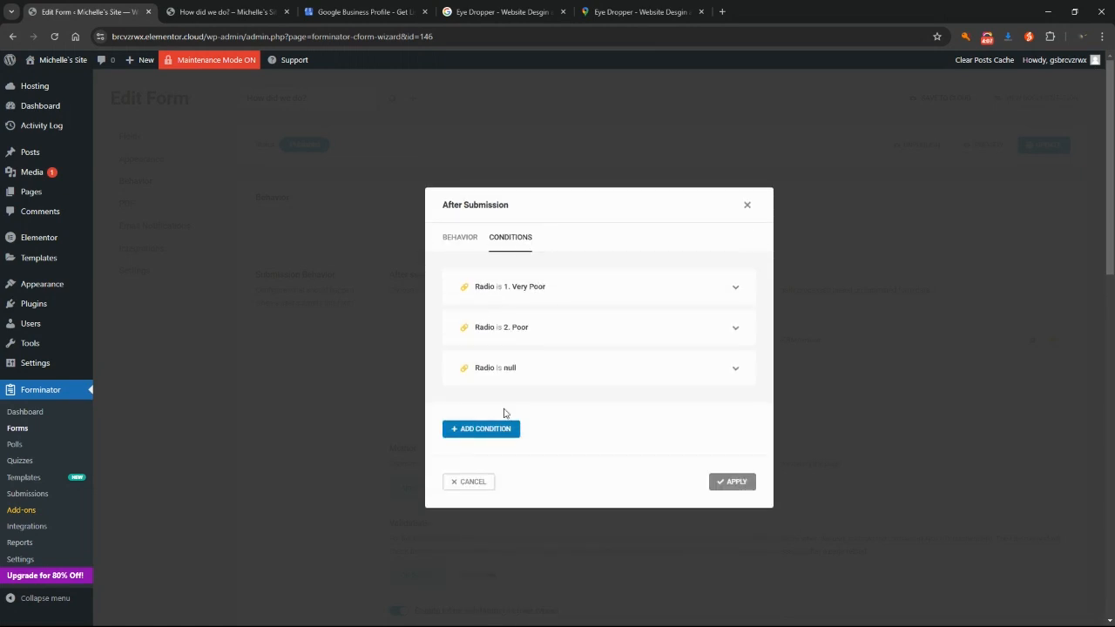
{"action": "left_click", "coordinate": [556, 375]}
{"action": "left_click", "coordinate": [662, 391]}
{"action": "left_click", "coordinate": [645, 455]}
{"action": "left_click", "coordinate": [617, 283]}
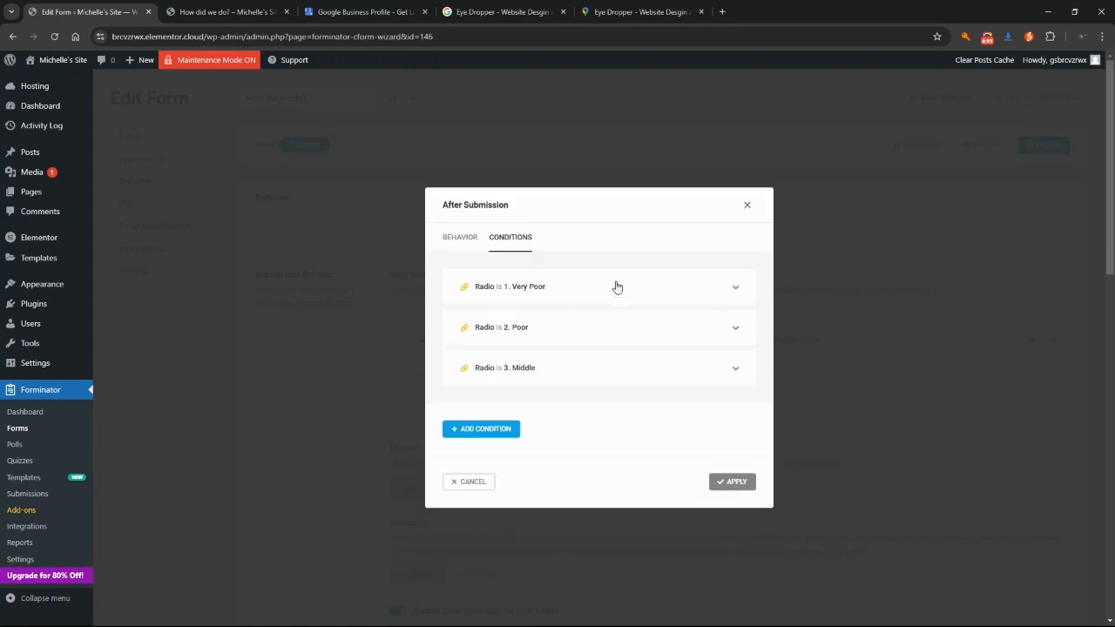
{"action": "left_click", "coordinate": [736, 484]}
{"action": "left_click", "coordinate": [1060, 146]}
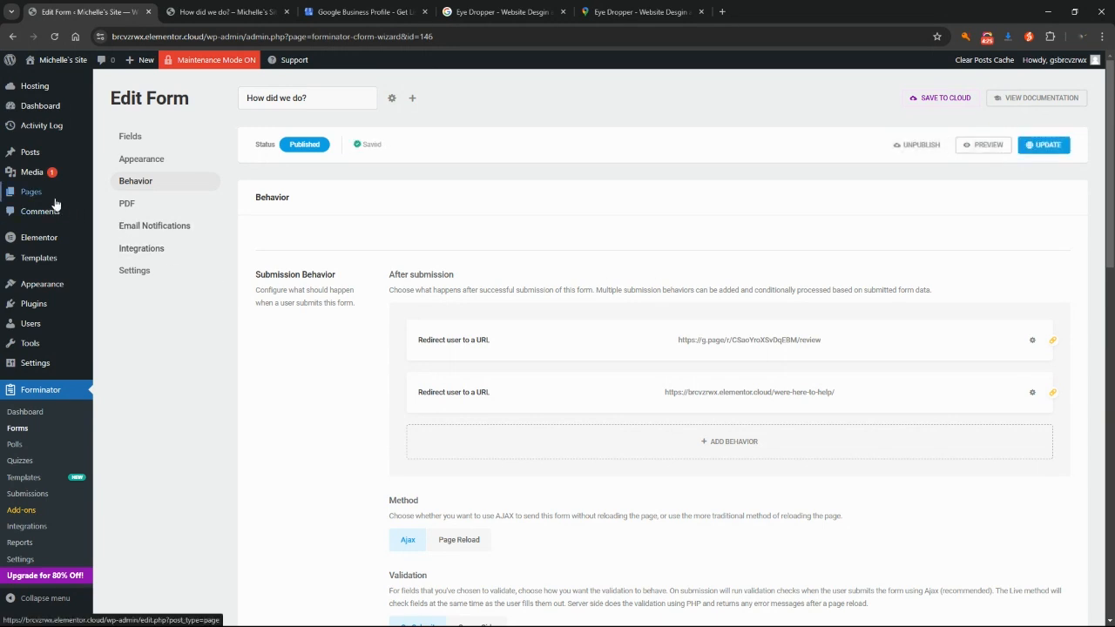
- View the published "How did we do?" page again and submit a rating of 2 to test the low-rating redirect
{"action": "mouse_move", "coordinate": [39, 199]}
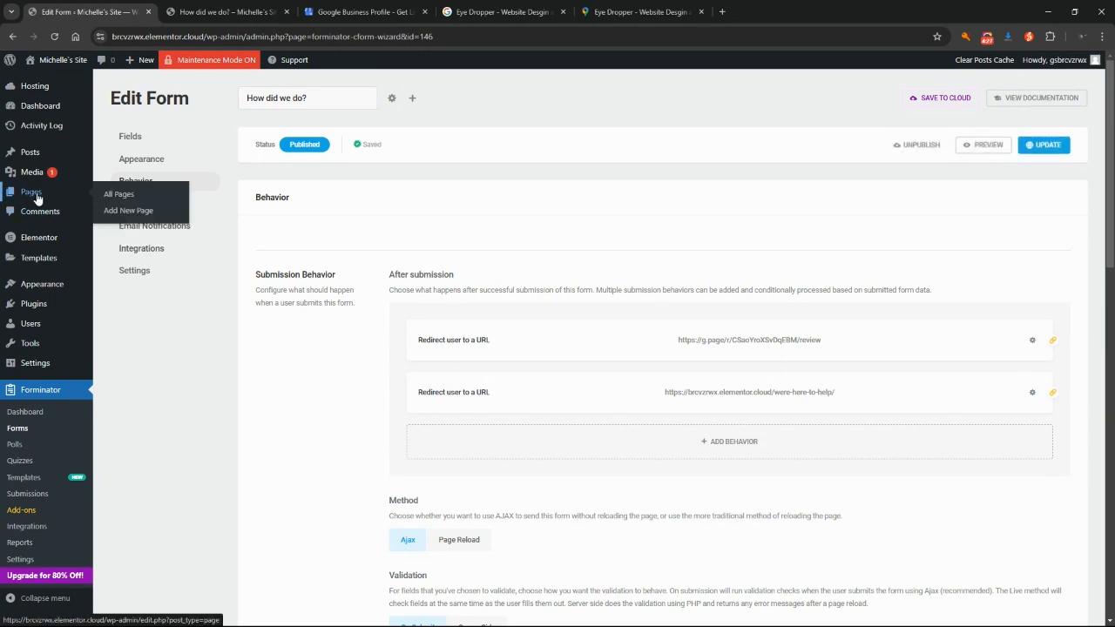
{"action": "left_click", "coordinate": [117, 194]}
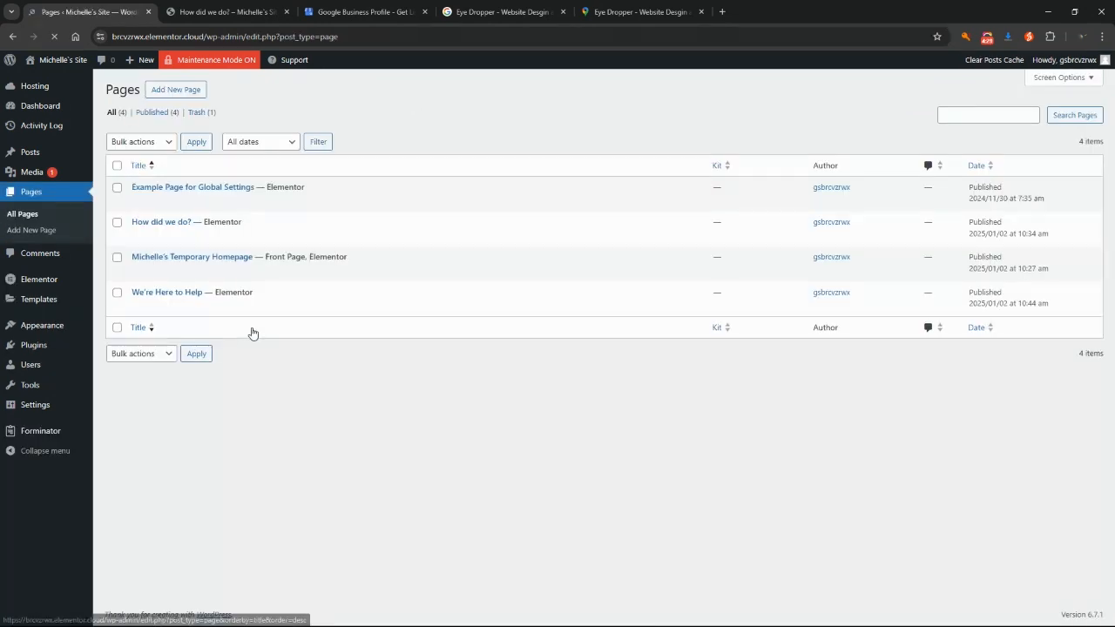
{"action": "mouse_move", "coordinate": [182, 219]}
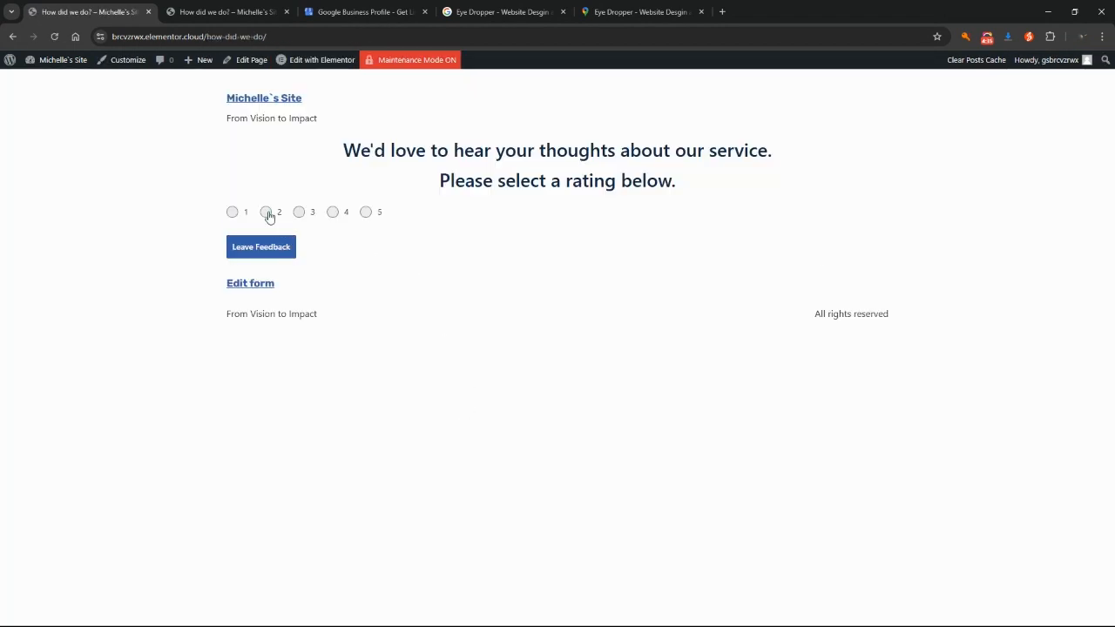
{"action": "left_click", "coordinate": [269, 215]}
{"action": "left_click", "coordinate": [271, 250]}
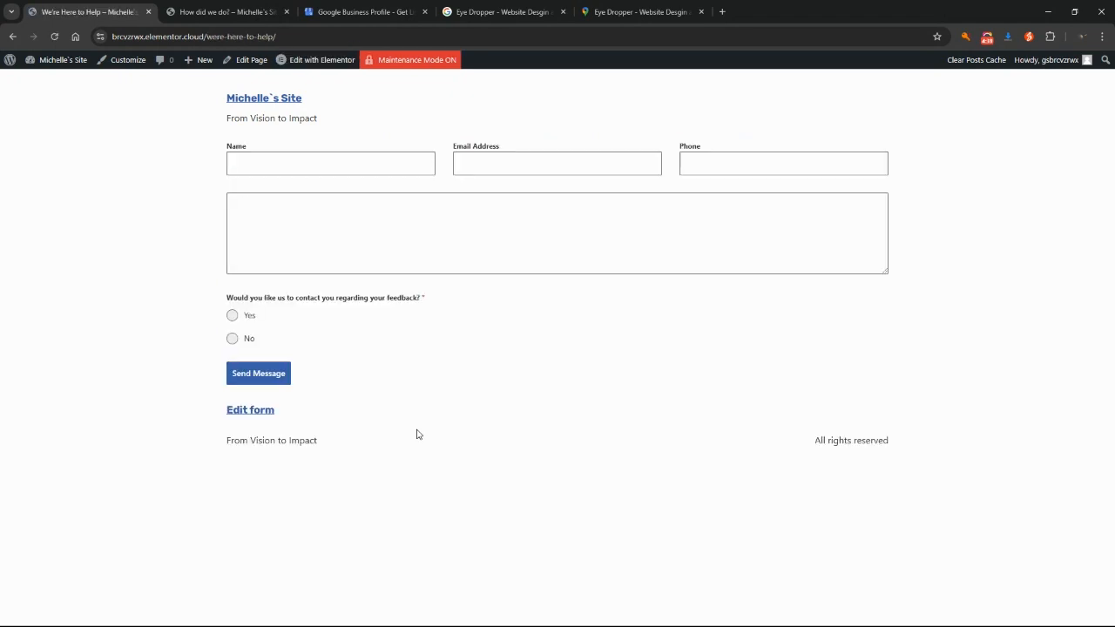
- Send a test message "sdfgsdfg sdfg sdfgsdfg" through the feedback form, answering Yes to being contacted about the feedback
{"action": "left_click", "coordinate": [362, 163]}
{"action": "left_click", "coordinate": [353, 242]}
{"action": "type", "text": "sdfgsdfg sdfg sdfgsdfg"}
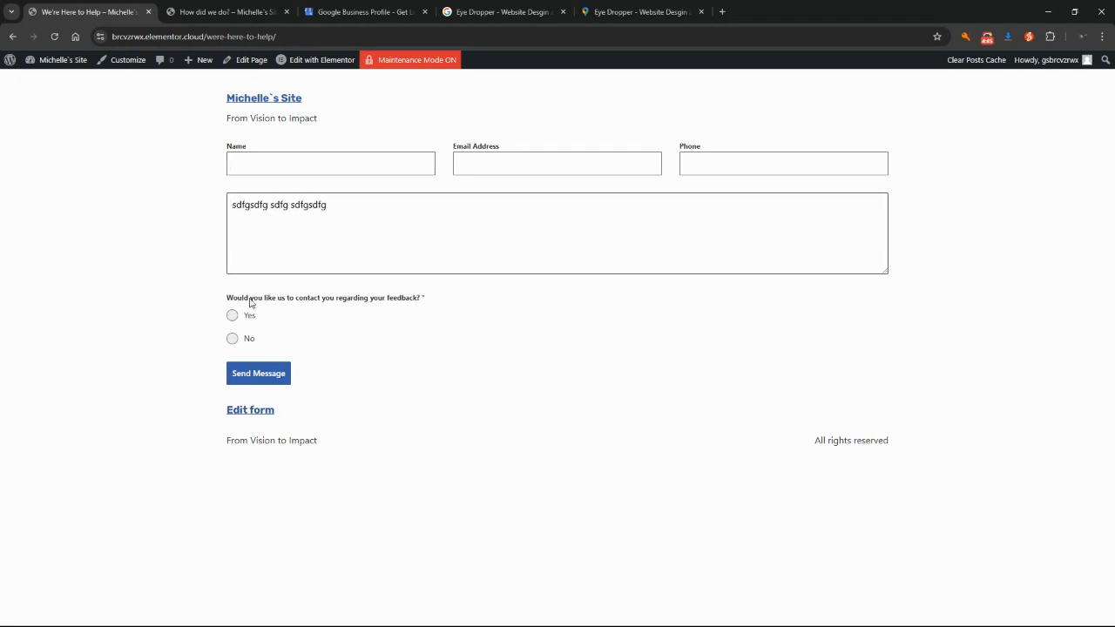
{"action": "left_click", "coordinate": [231, 316]}
{"action": "left_click", "coordinate": [277, 378]}
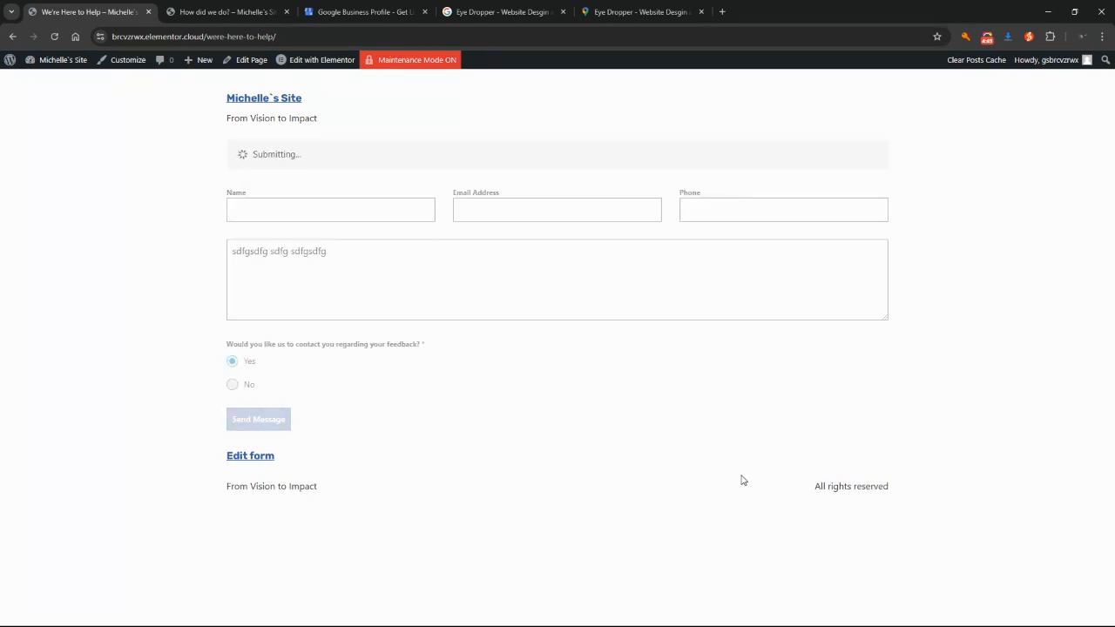